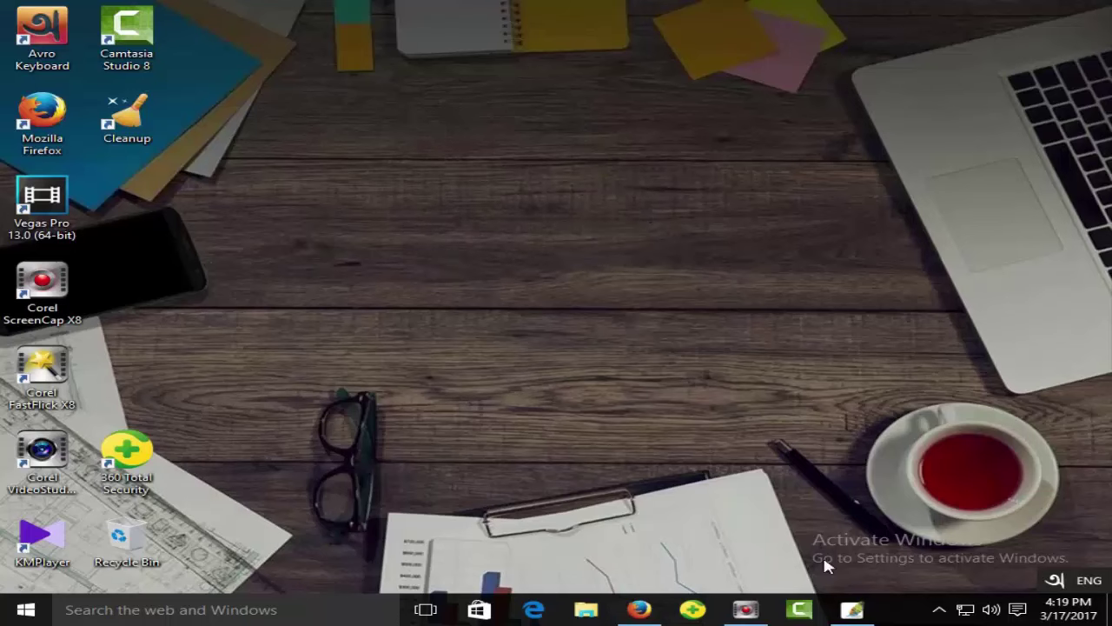
- Restore the minimized Photoshop window from the taskbar
{"action": "left_click", "coordinate": [852, 609]}
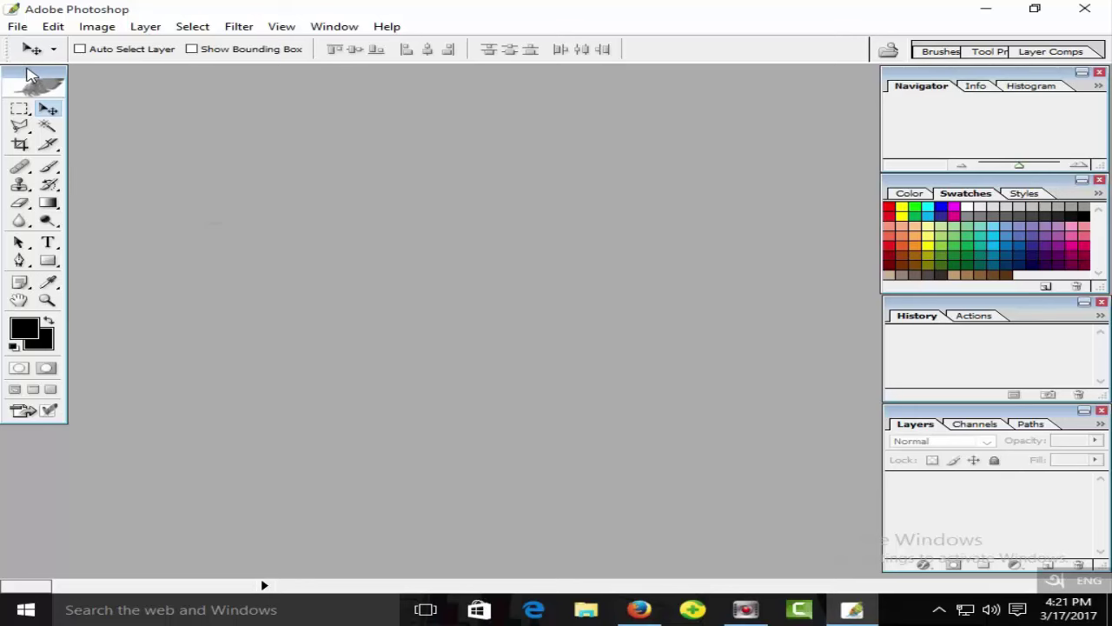
{"action": "double_click", "coordinate": [30, 76]}
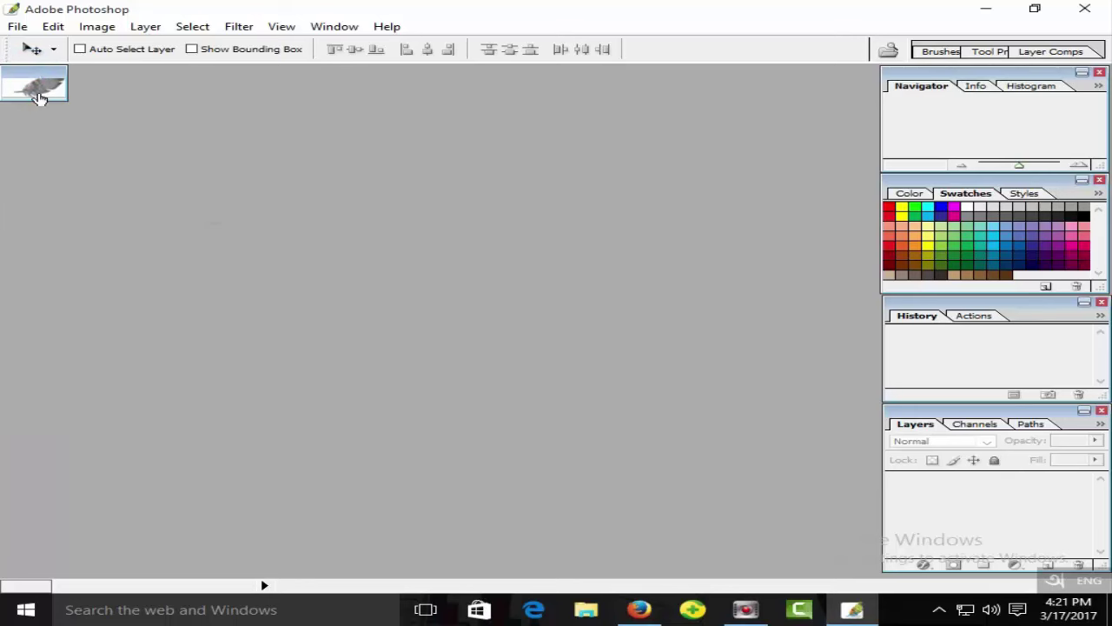
{"action": "double_click", "coordinate": [39, 83]}
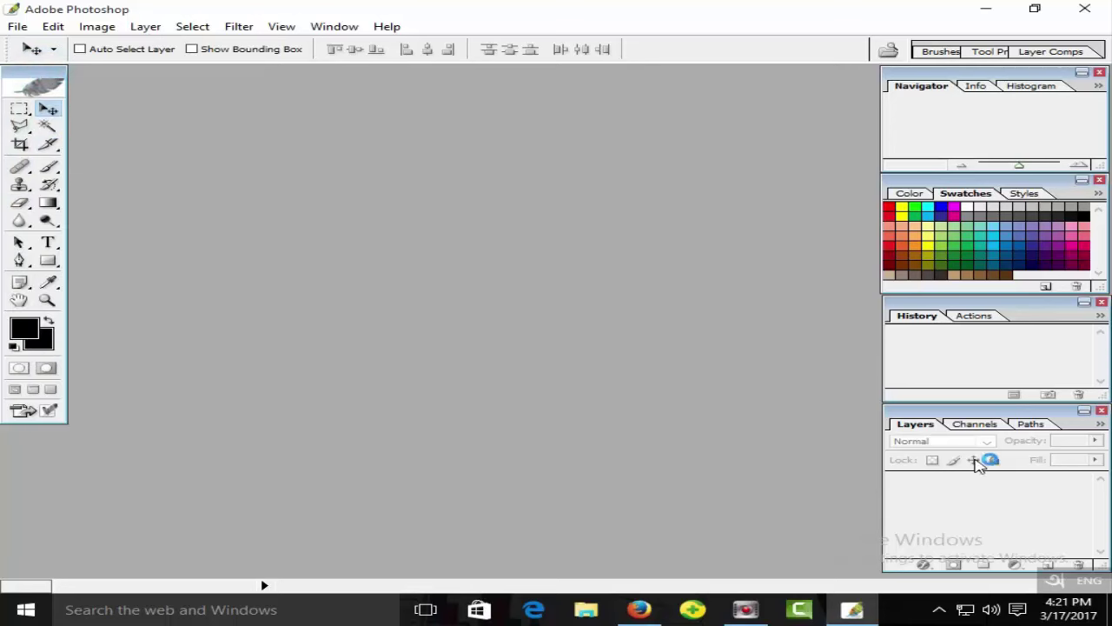
{"action": "double_click", "coordinate": [907, 77]}
{"action": "double_click", "coordinate": [969, 77]}
{"action": "double_click", "coordinate": [925, 181]}
{"action": "double_click", "coordinate": [925, 180]}
{"action": "left_click", "coordinate": [28, 32]}
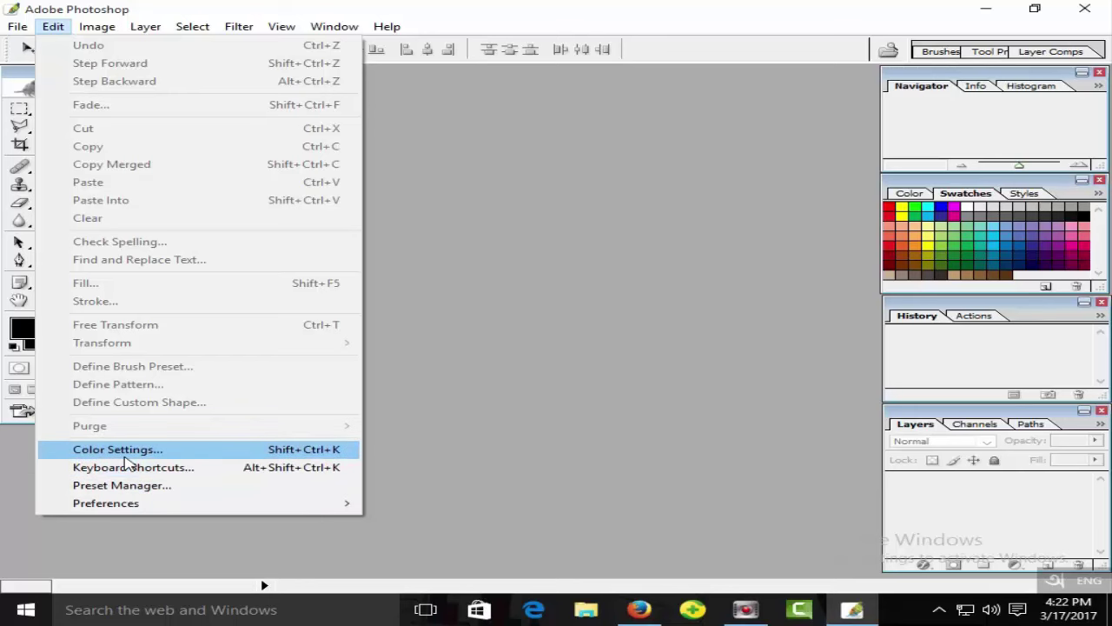
{"action": "left_click", "coordinate": [119, 451]}
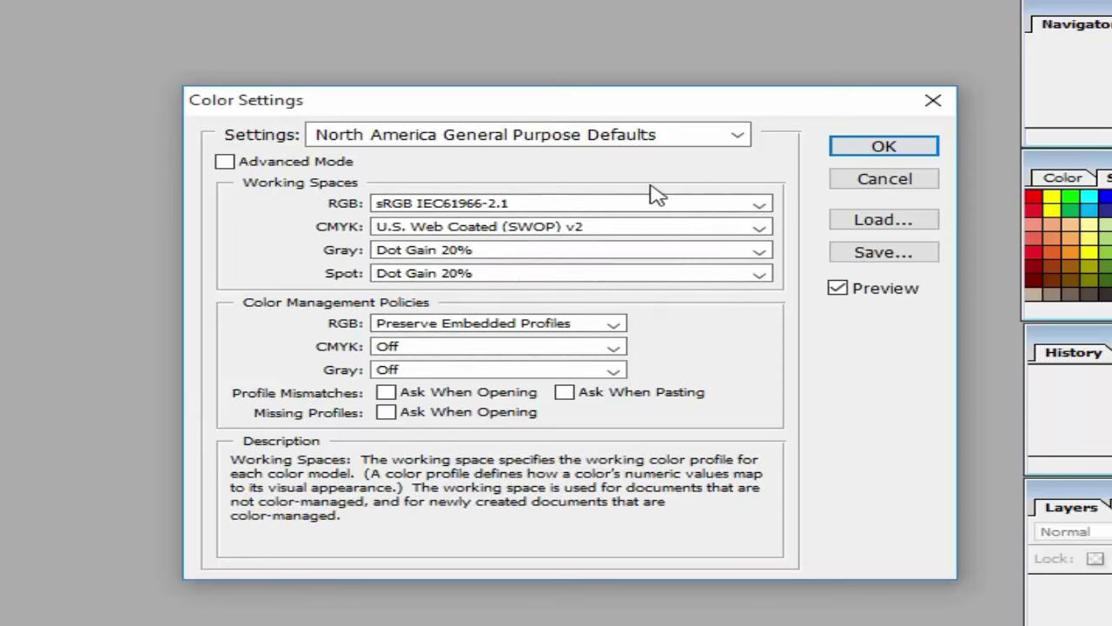
{"action": "mouse_move", "coordinate": [287, 162]}
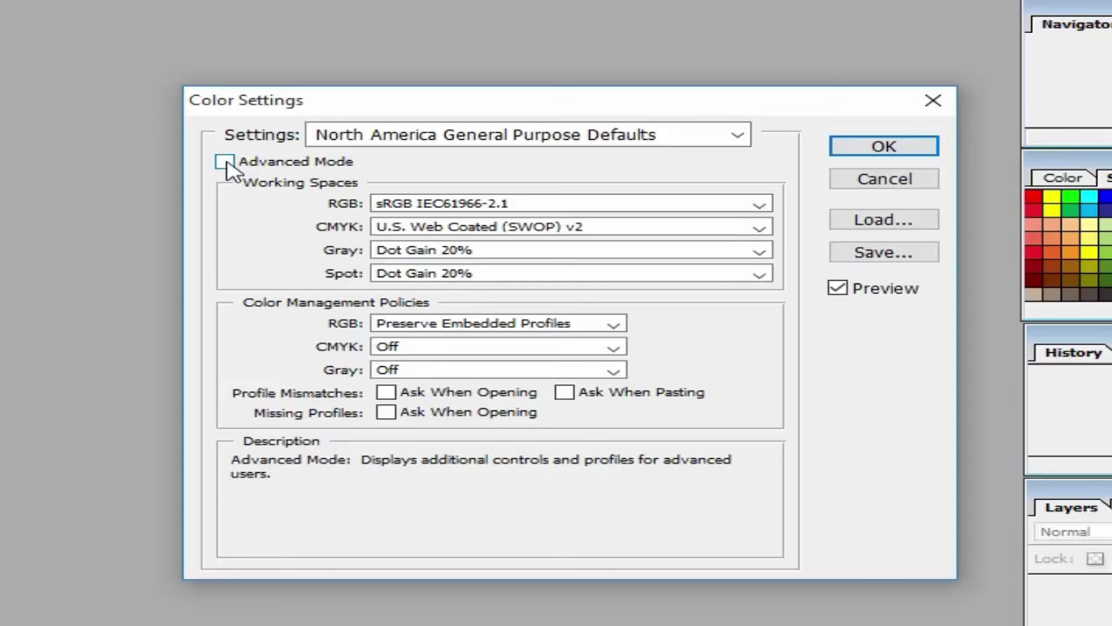
{"action": "left_click", "coordinate": [225, 162]}
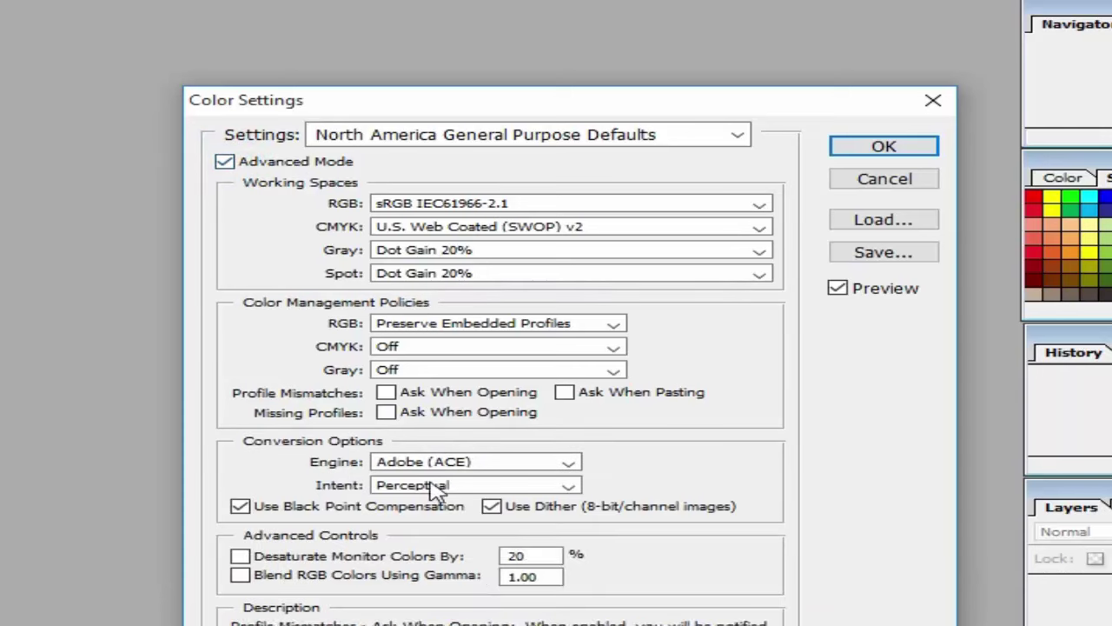
{"action": "left_click", "coordinate": [225, 163]}
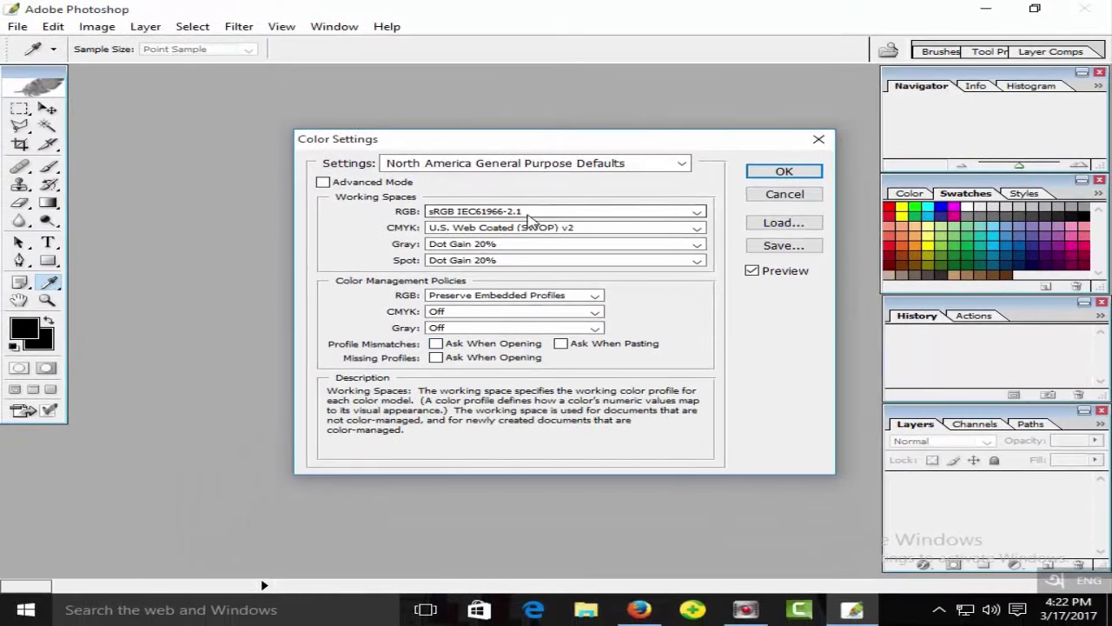
{"action": "left_click", "coordinate": [817, 139]}
{"action": "left_click", "coordinate": [53, 27]}
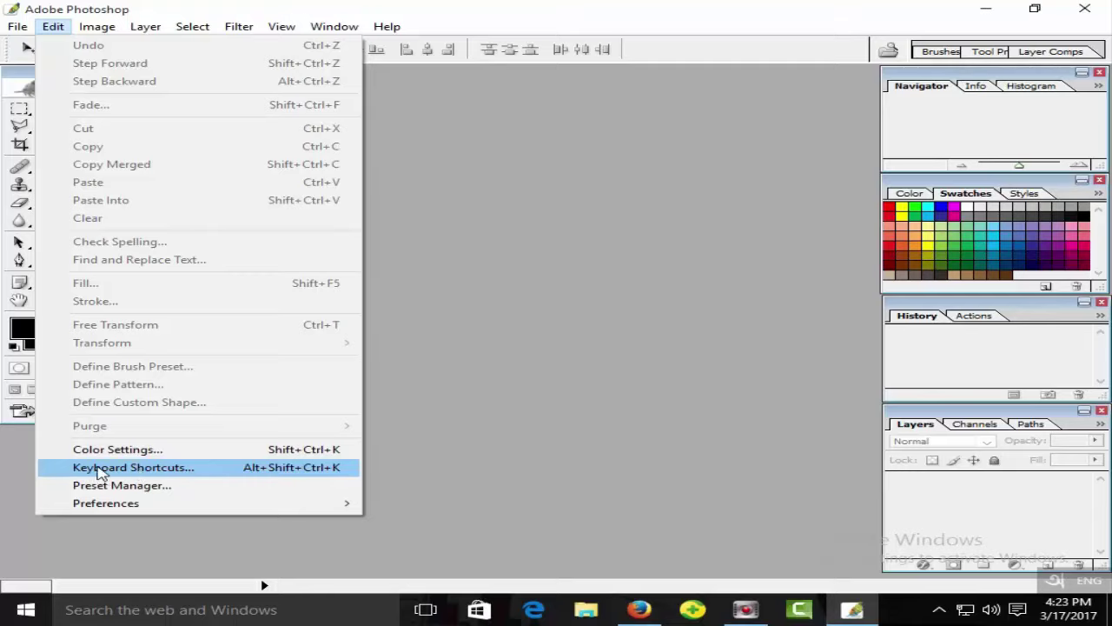
{"action": "left_click", "coordinate": [135, 469]}
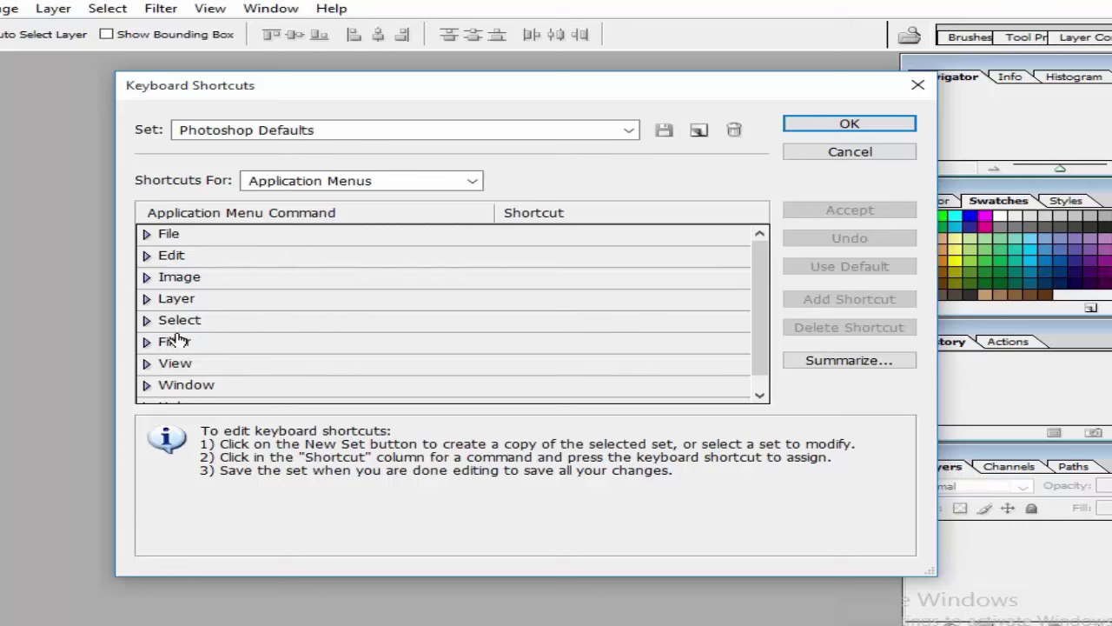
{"action": "mouse_move", "coordinate": [757, 303]}
{"action": "left_mouse_down"}
{"action": "mouse_move", "coordinate": [758, 328]}
{"action": "mouse_move", "coordinate": [759, 287]}
{"action": "left_mouse_up"}
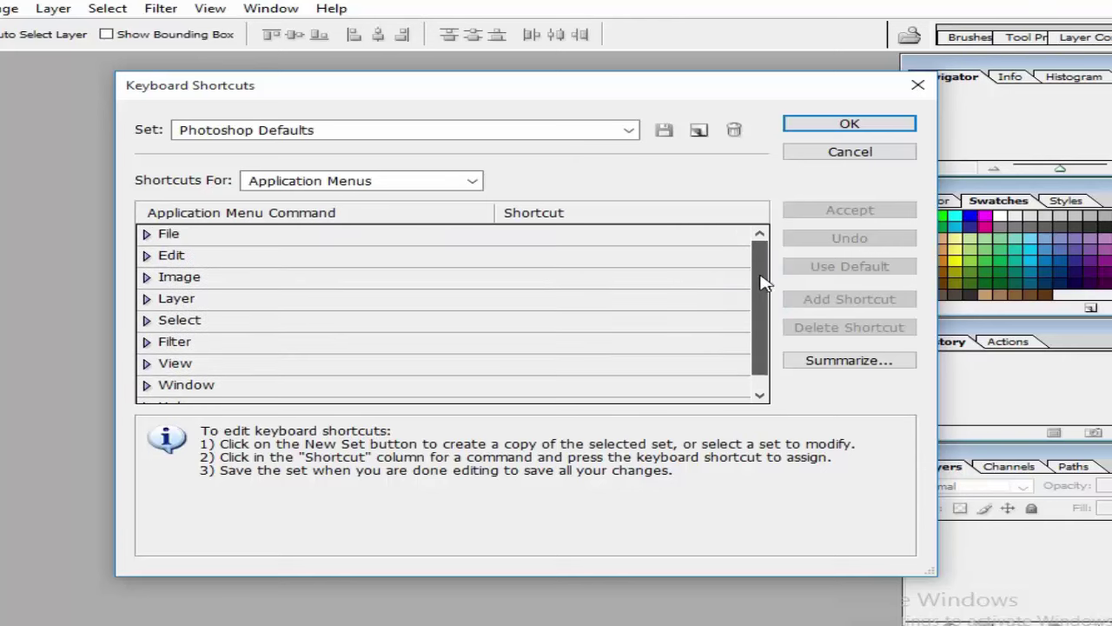
{"action": "left_click", "coordinate": [147, 235]}
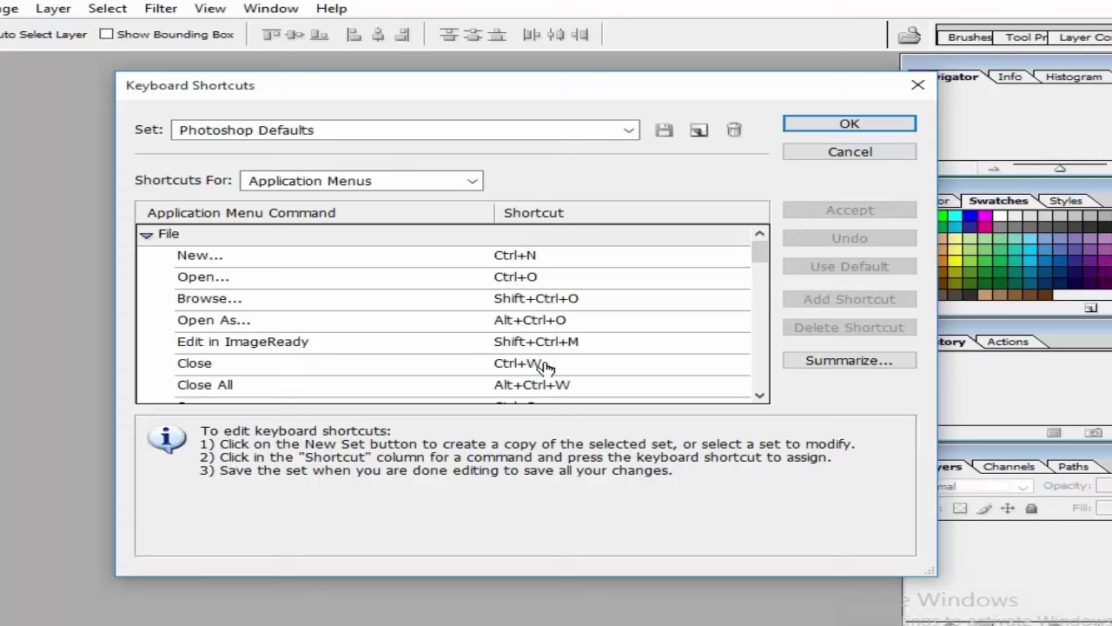
{"action": "mouse_move", "coordinate": [758, 258]}
{"action": "left_mouse_down"}
{"action": "mouse_move", "coordinate": [765, 334]}
{"action": "mouse_move", "coordinate": [762, 251]}
{"action": "left_mouse_up"}
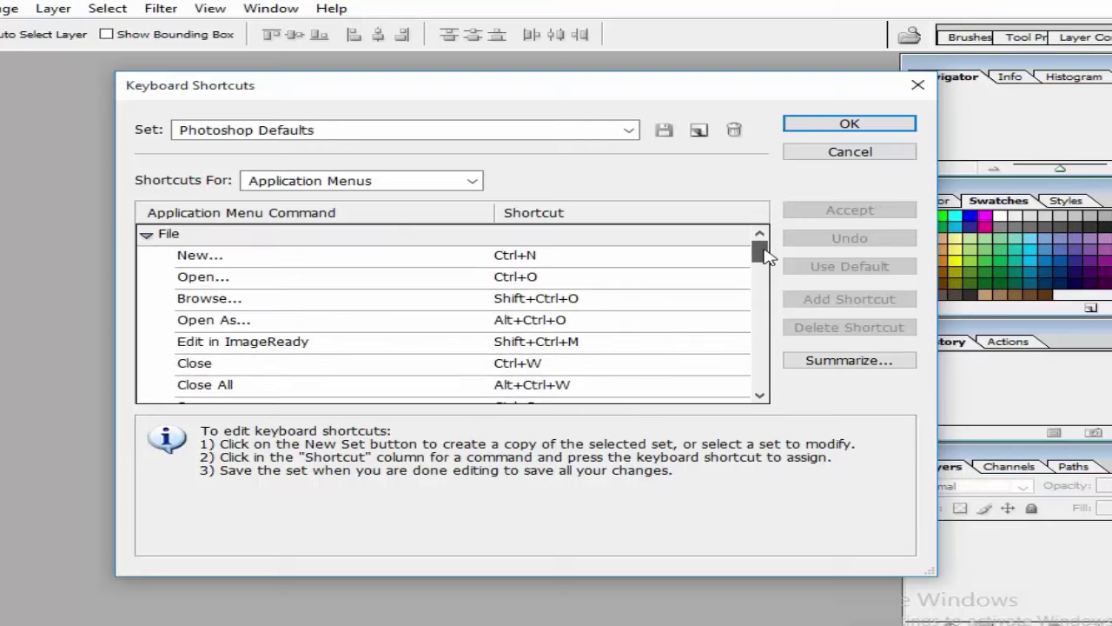
{"action": "left_click", "coordinate": [147, 235]}
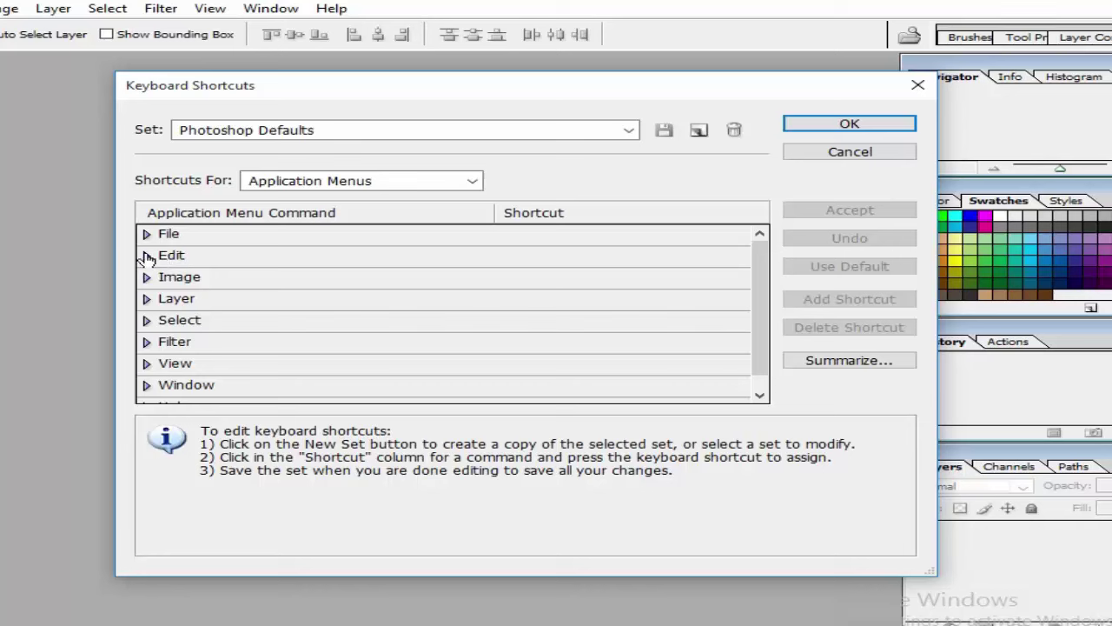
{"action": "left_click", "coordinate": [147, 255]}
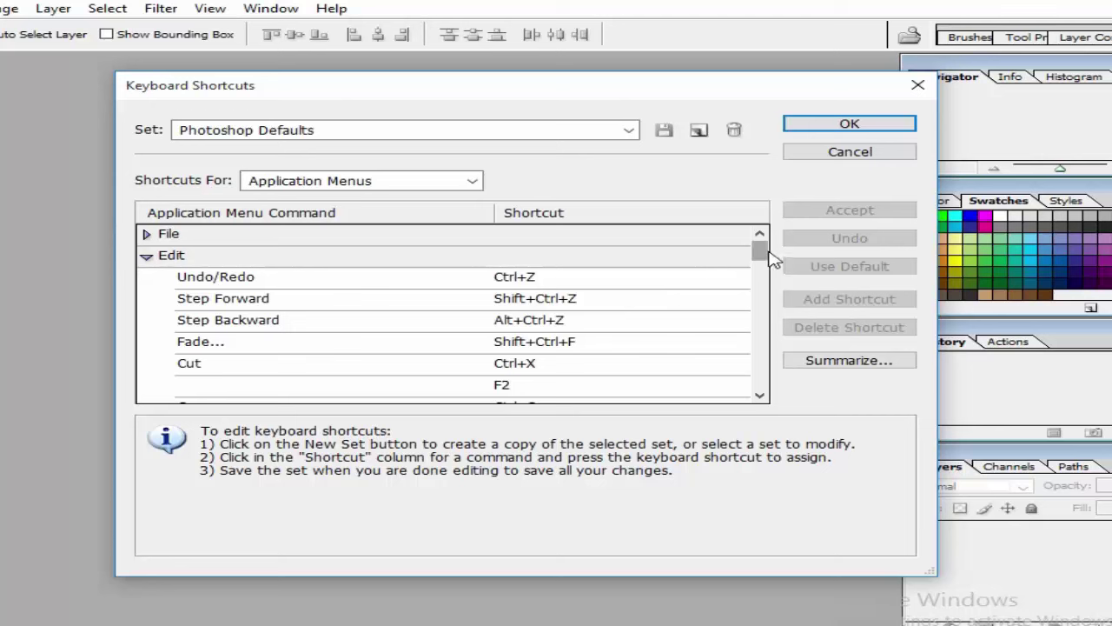
{"action": "mouse_move", "coordinate": [768, 258]}
{"action": "left_mouse_down"}
{"action": "mouse_move", "coordinate": [765, 288]}
{"action": "mouse_move", "coordinate": [762, 252]}
{"action": "left_mouse_up"}
{"action": "left_click", "coordinate": [147, 256]}
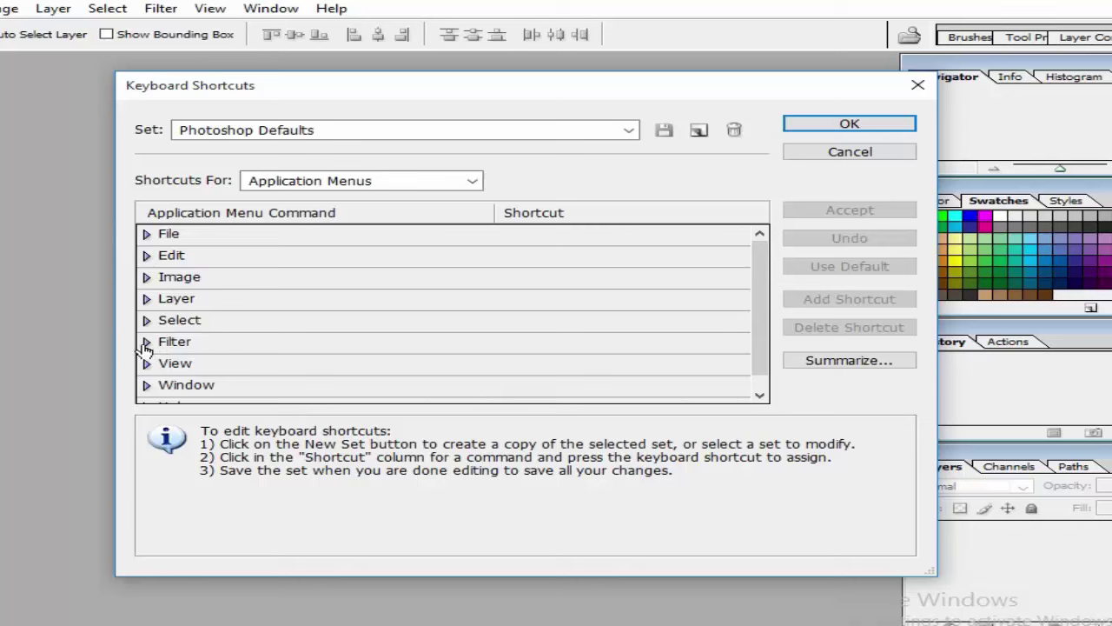
{"action": "left_click", "coordinate": [147, 342]}
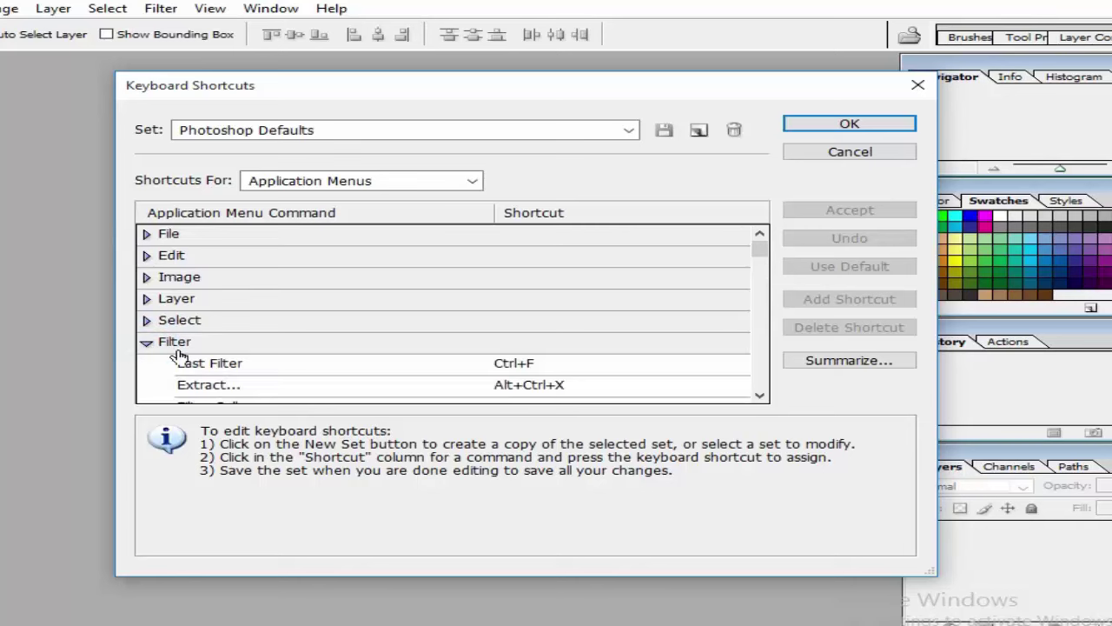
{"action": "left_click_drag", "start_coordinate": [765, 246], "coordinate": [758, 248]}
{"action": "left_click", "coordinate": [180, 284]}
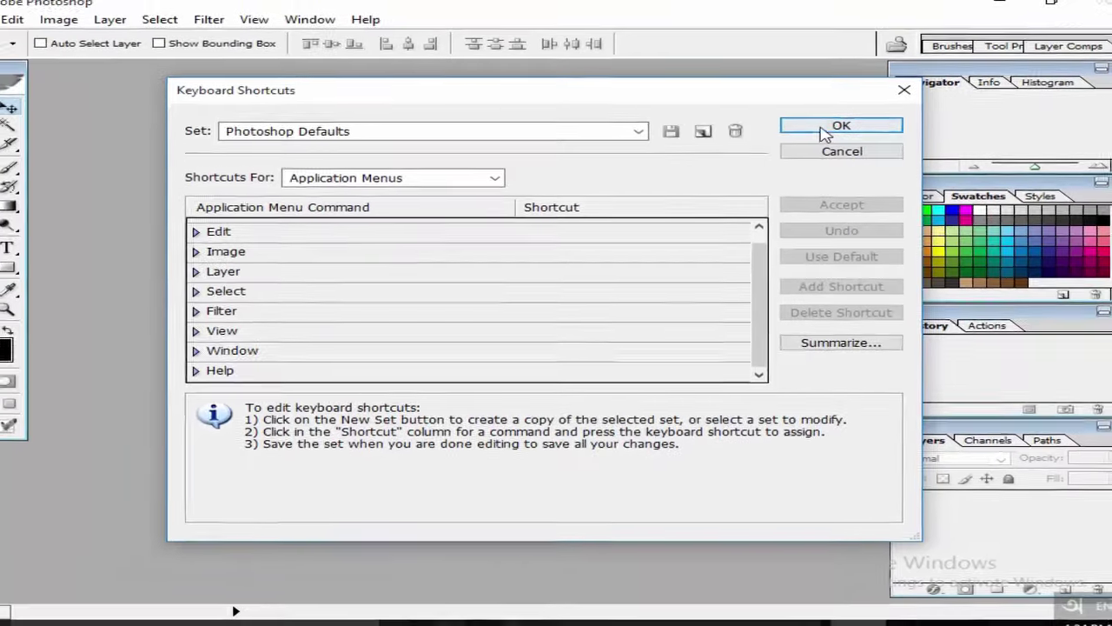
{"action": "left_click", "coordinate": [850, 123]}
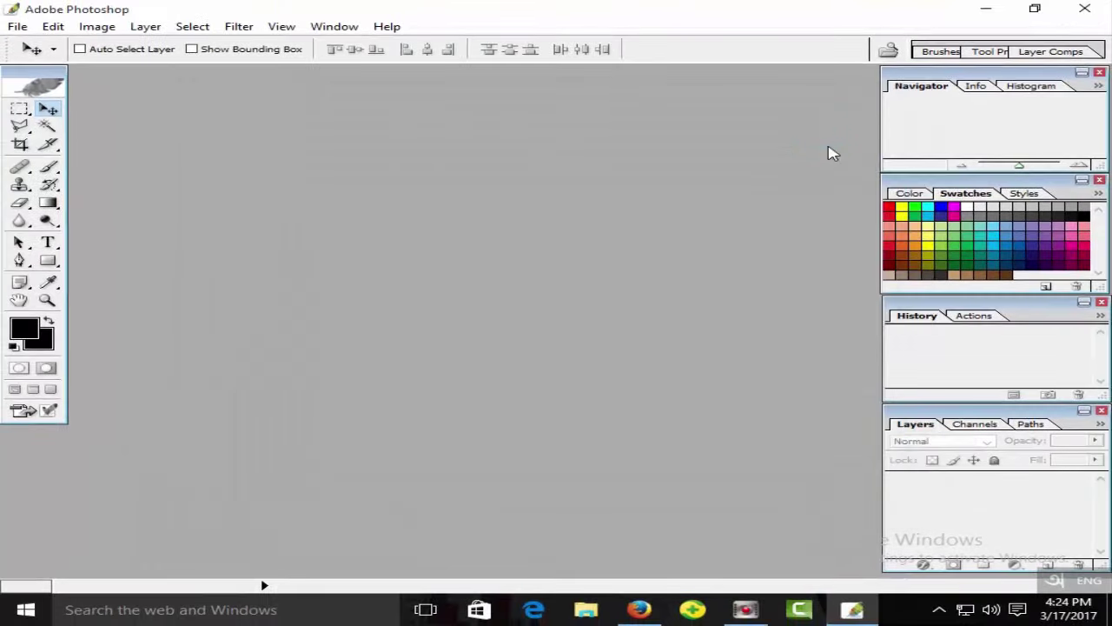
{"action": "left_click", "coordinate": [52, 26]}
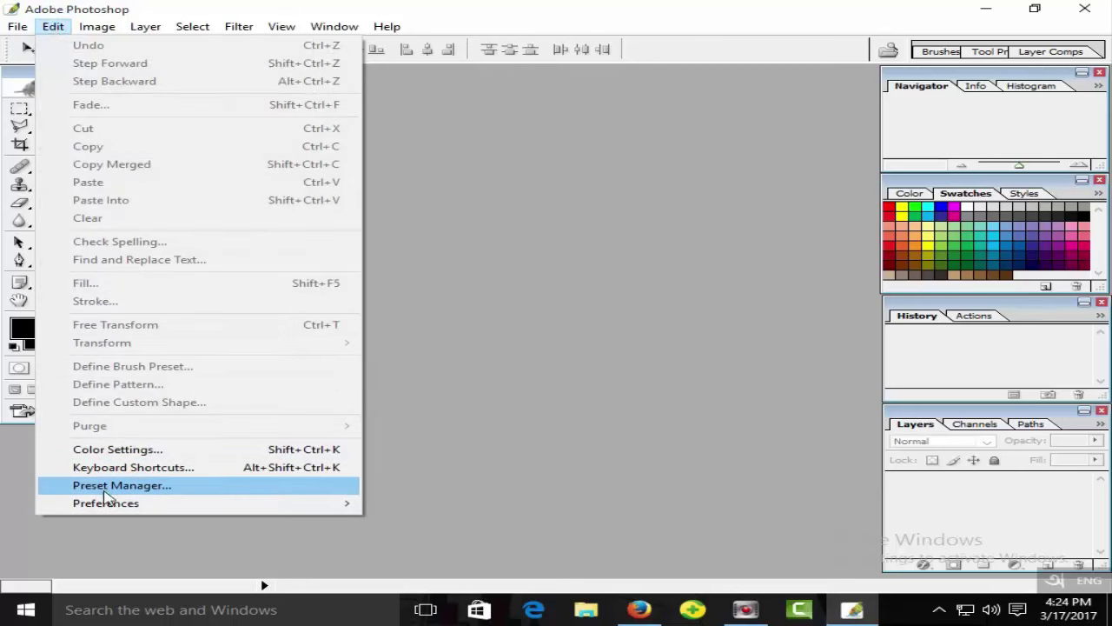
{"action": "mouse_move", "coordinate": [196, 504]}
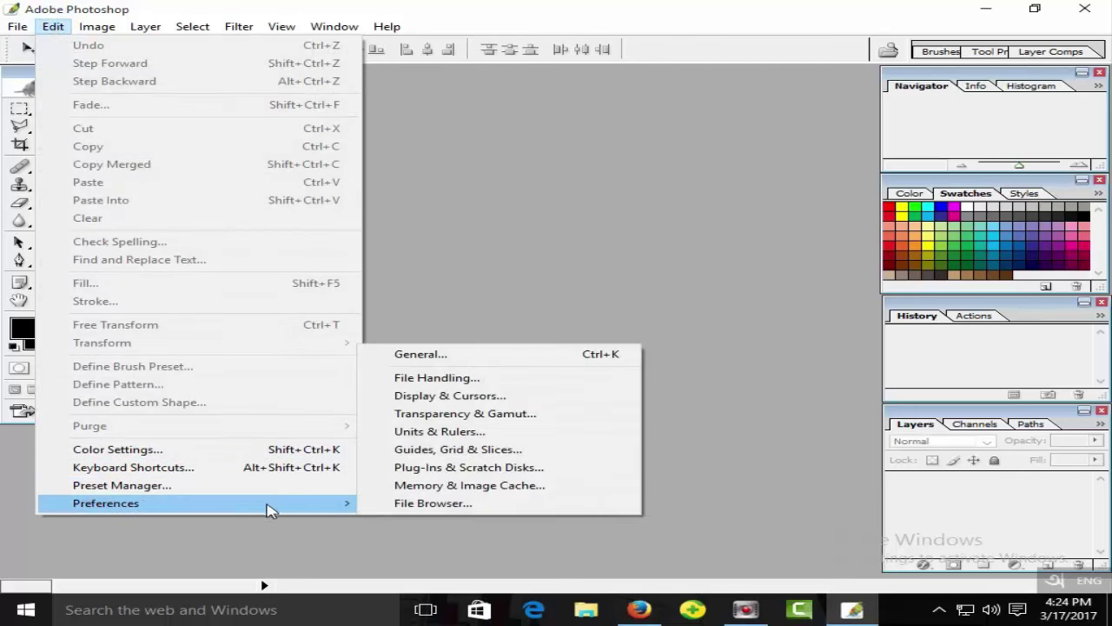
{"action": "left_click", "coordinate": [465, 358]}
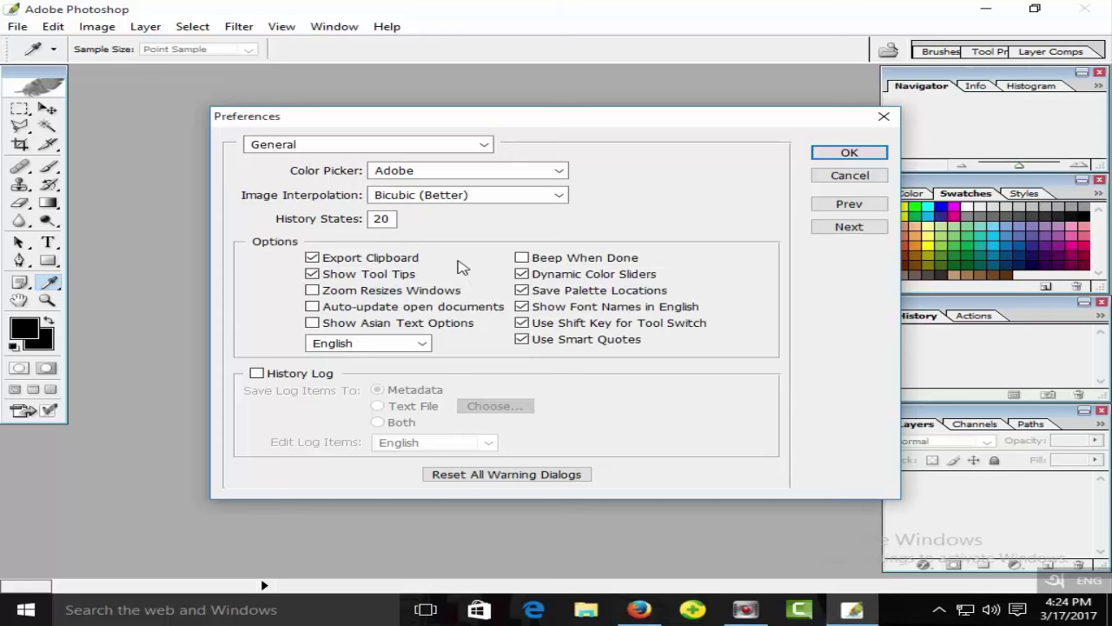
{"action": "left_click", "coordinate": [560, 171]}
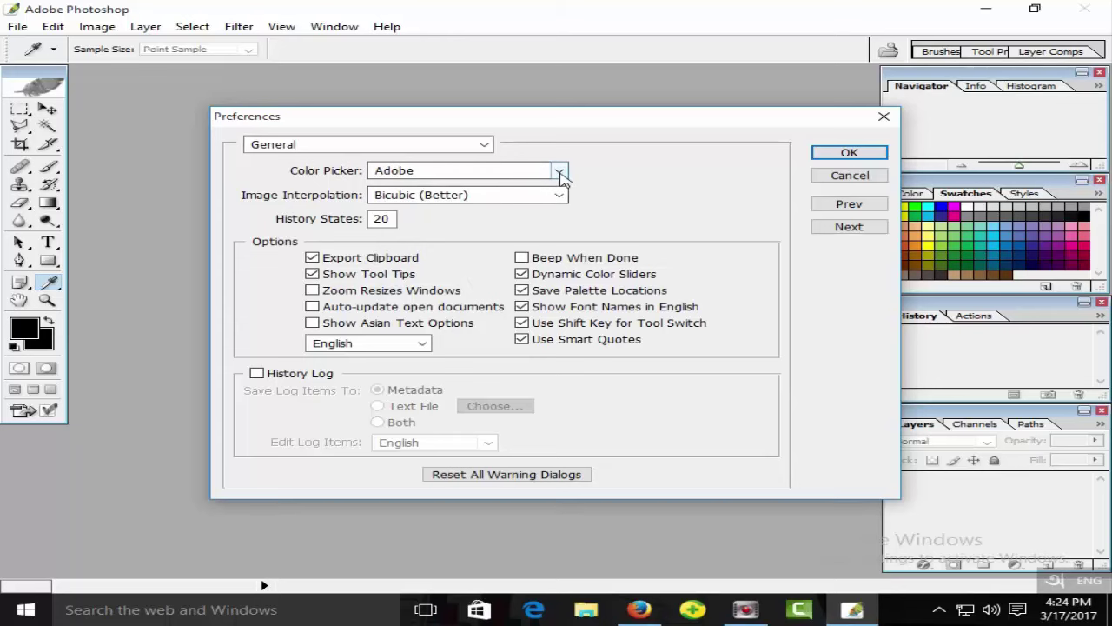
{"action": "left_click", "coordinate": [559, 172]}
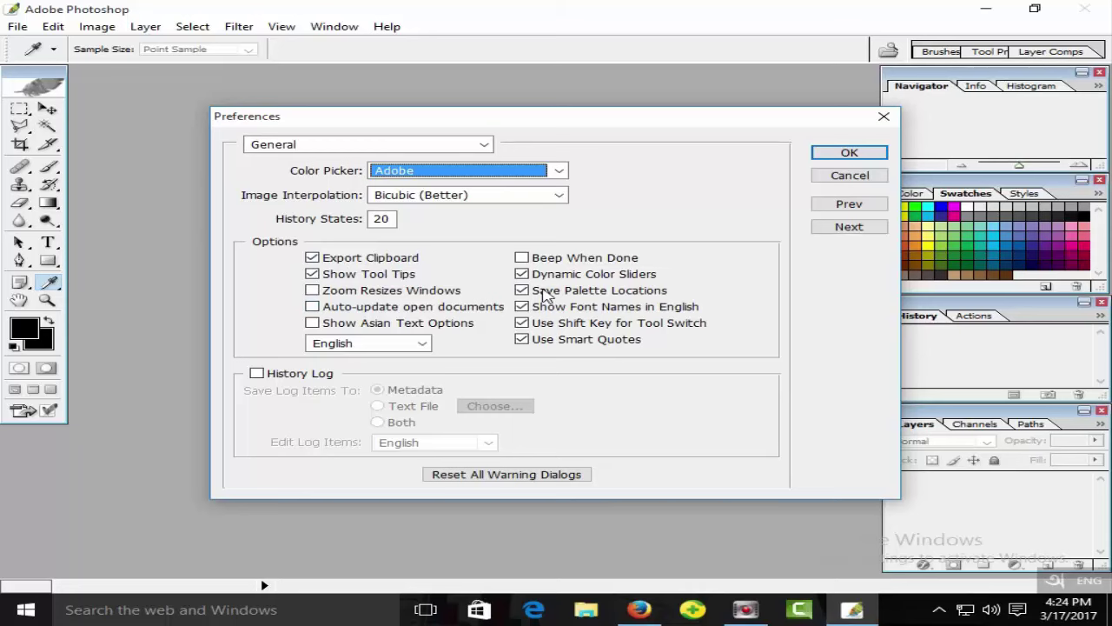
{"action": "left_click", "coordinate": [850, 176]}
{"action": "left_click", "coordinate": [52, 26]}
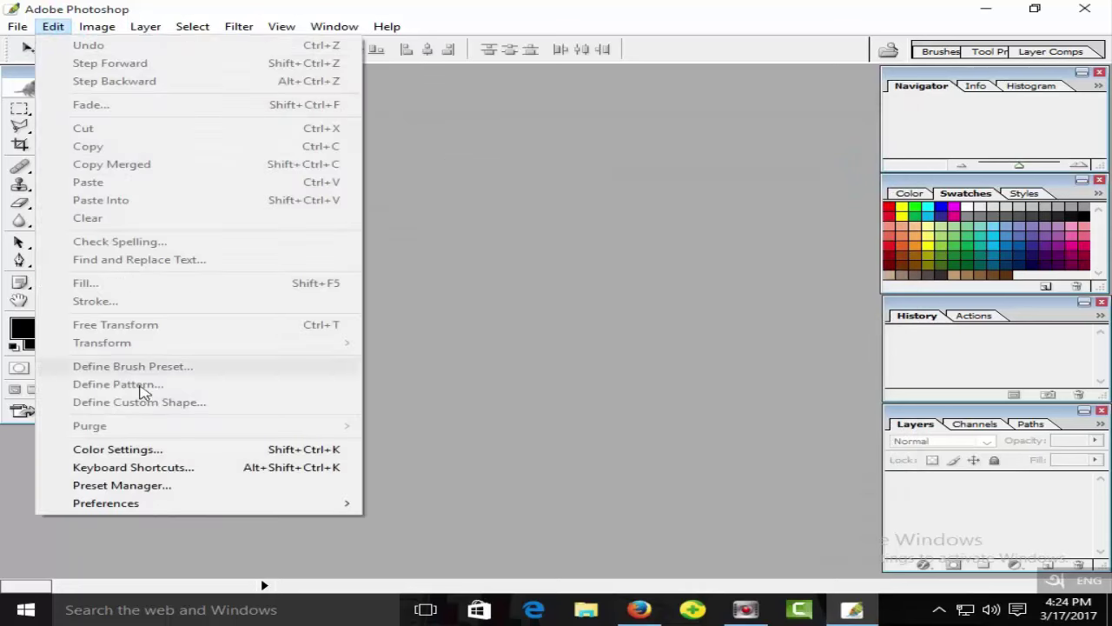
{"action": "left_click", "coordinate": [217, 474]}
{"action": "left_click", "coordinate": [227, 222]}
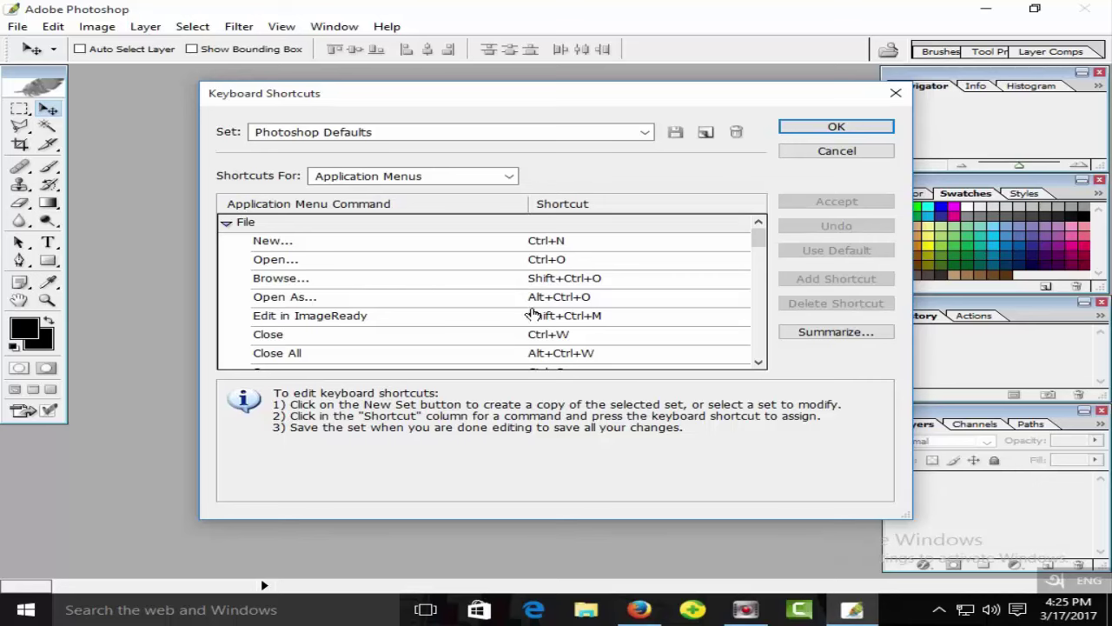
{"action": "left_click", "coordinate": [837, 150]}
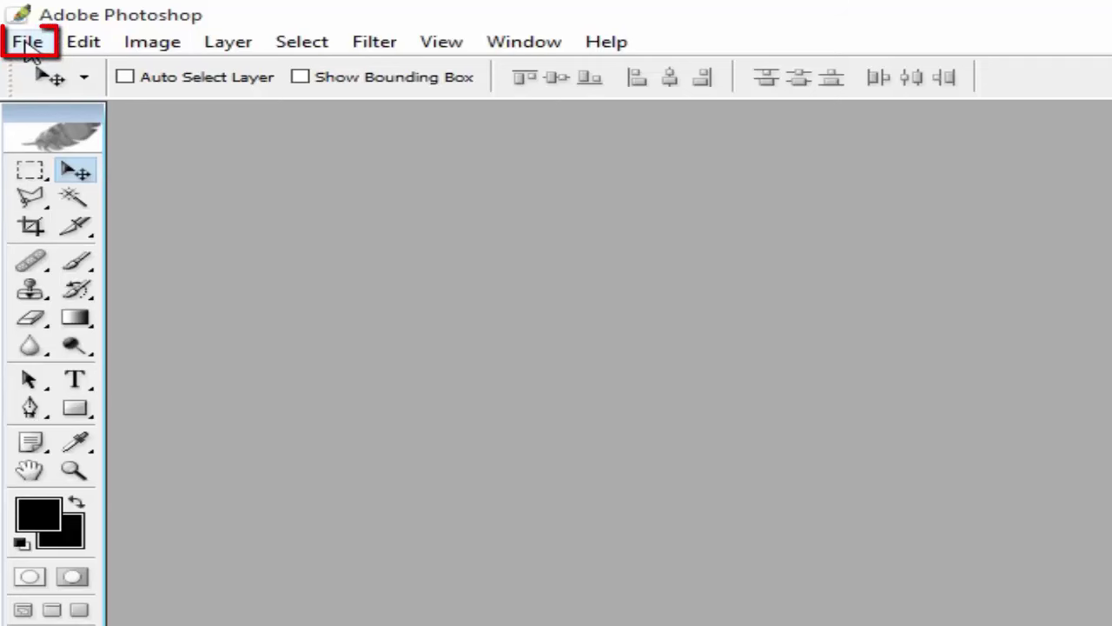
- Start a new 1280×720 document, clearing the default name and keeping pixels as the width unit
{"action": "left_click", "coordinate": [25, 43]}
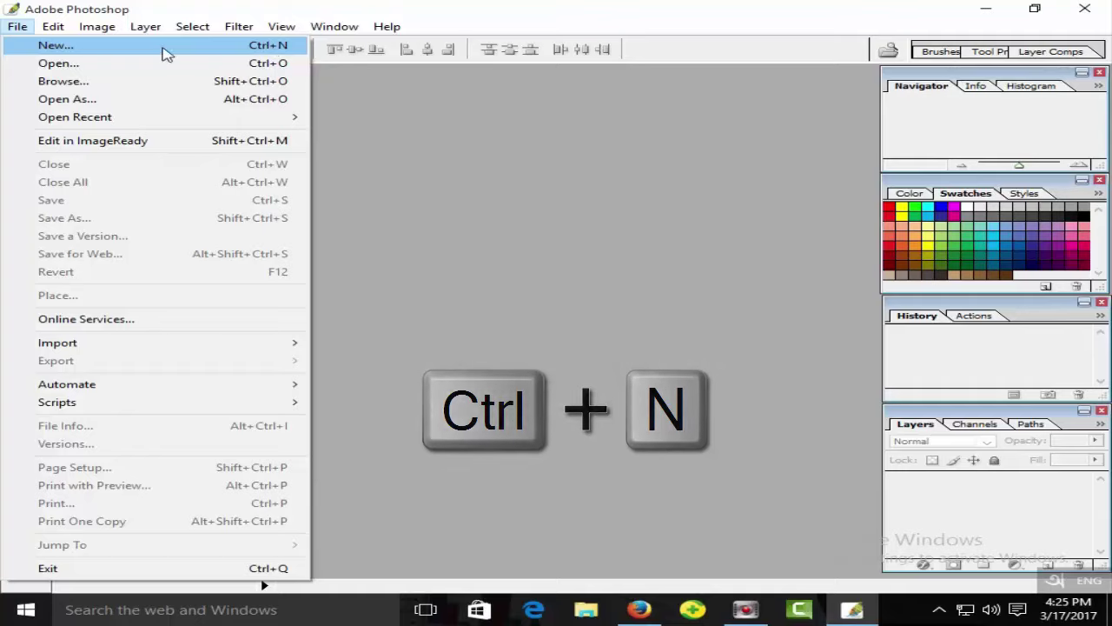
{"action": "left_click", "coordinate": [54, 47]}
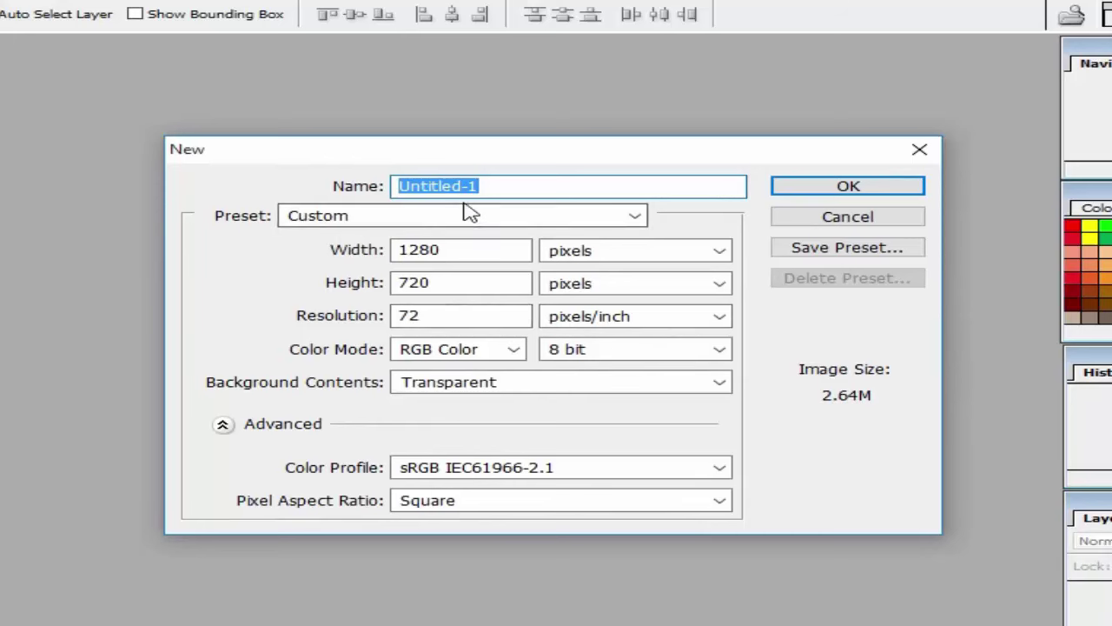
{"action": "left_click", "coordinate": [512, 186]}
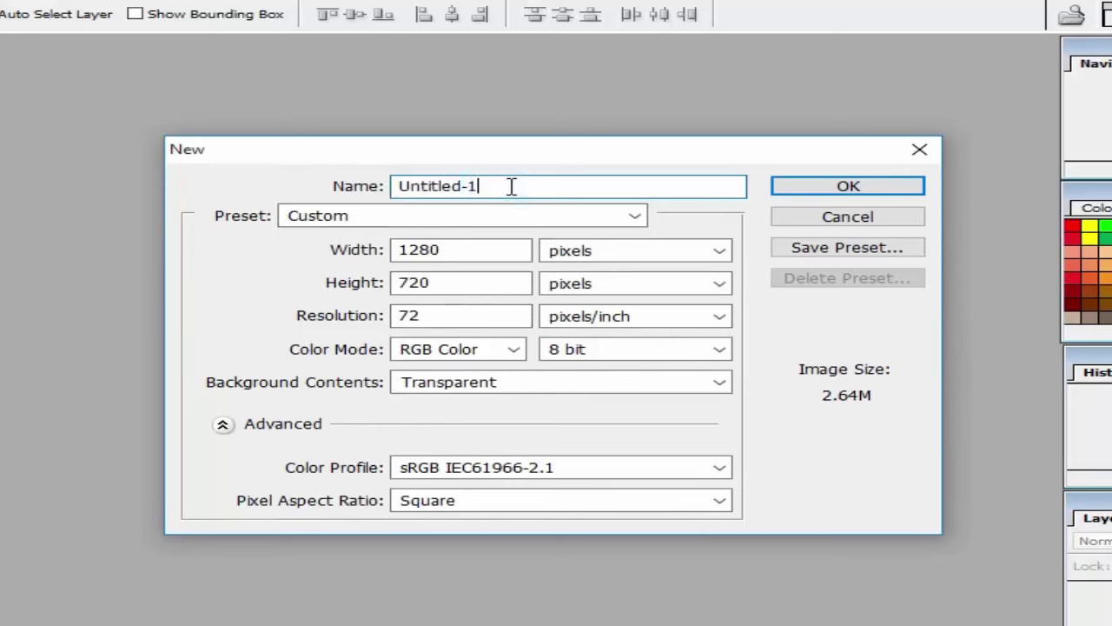
{"action": "key", "text": "BackSpace"}
{"action": "key", "text": "BackSpace"}
{"action": "key", "text": "BackSpace"}
{"action": "key", "text": "BackSpace"}
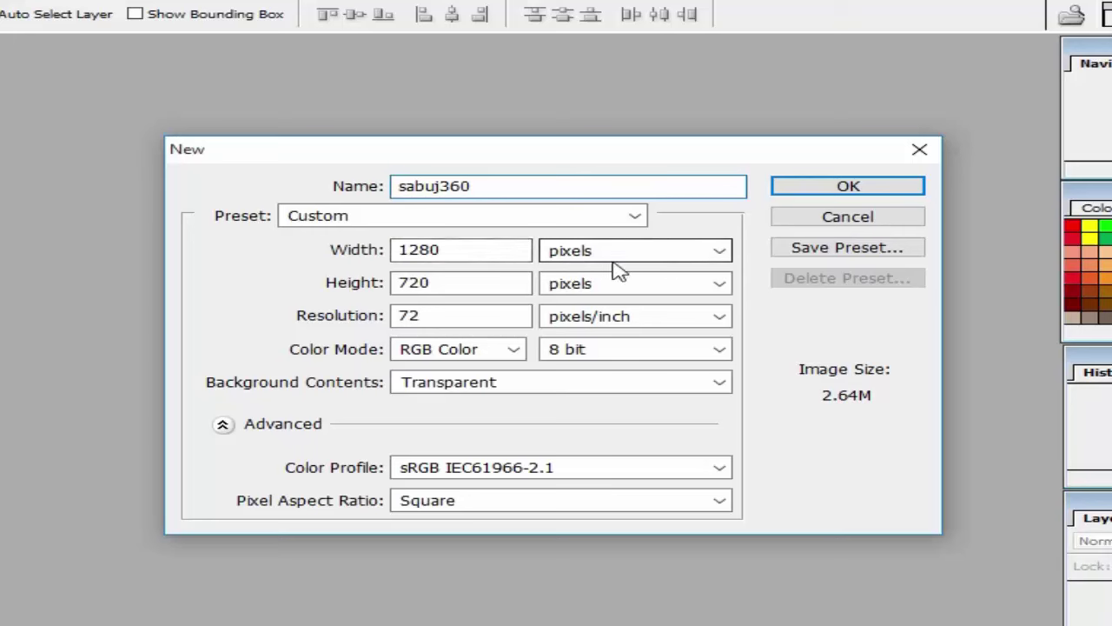
{"action": "left_click", "coordinate": [675, 251]}
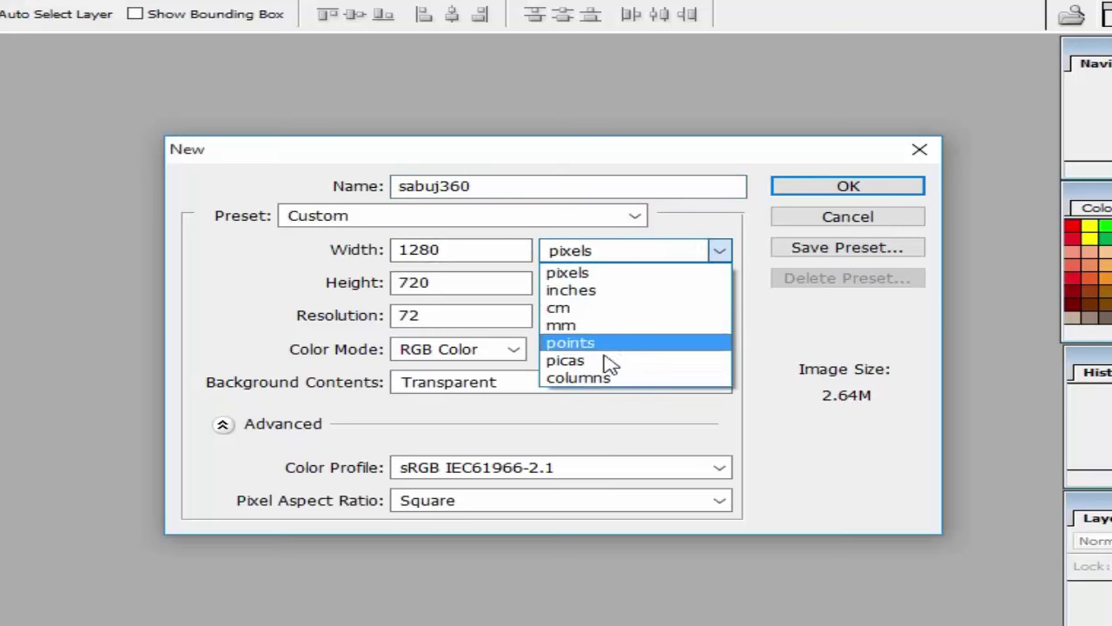
{"action": "left_click", "coordinate": [715, 259]}
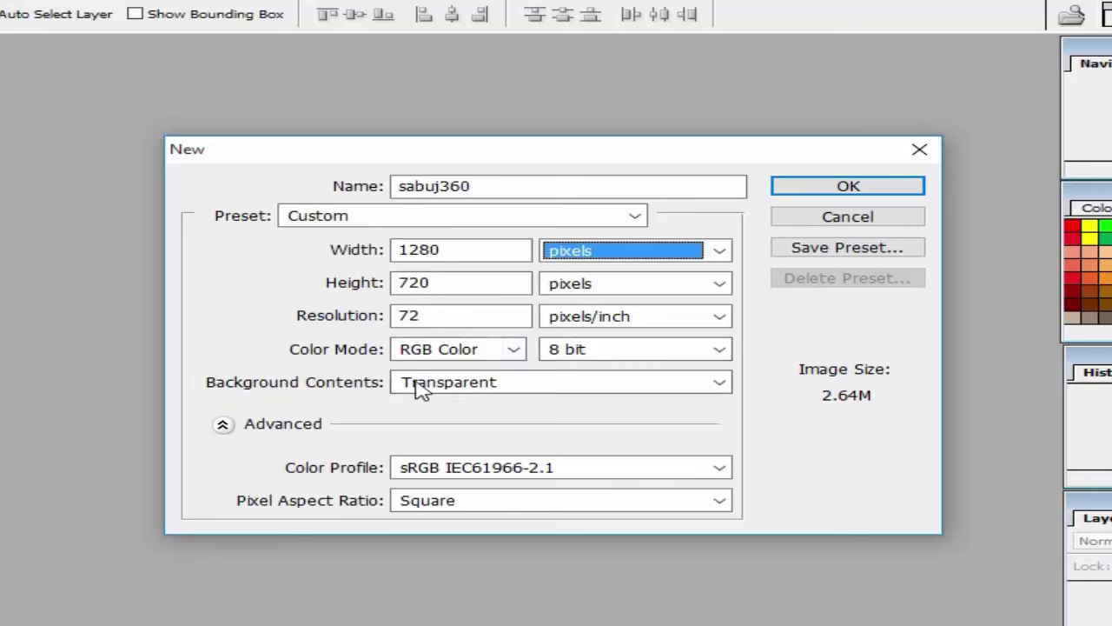
{"action": "left_click", "coordinate": [589, 387]}
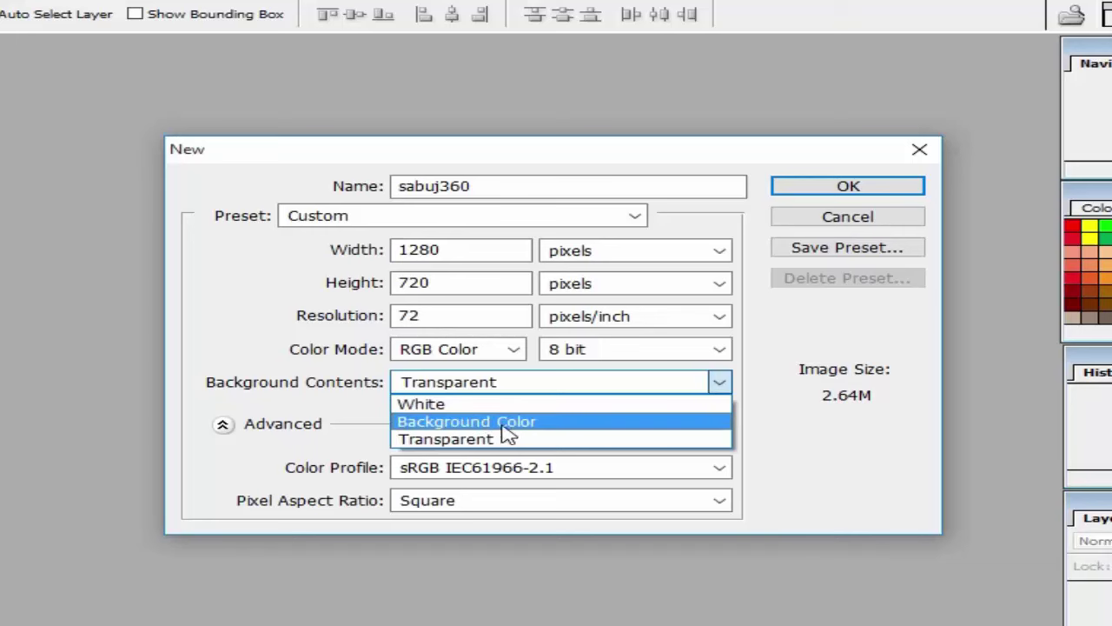
- Create sabuj360 with a Transparent background, then reposition and zoom its window
{"action": "left_click", "coordinate": [445, 438]}
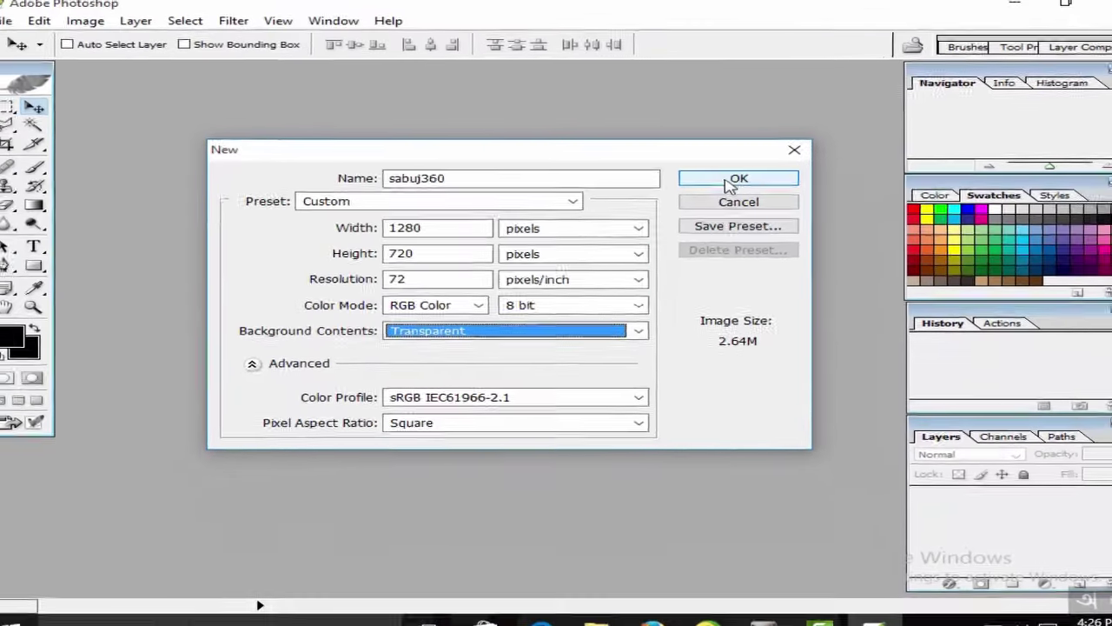
{"action": "left_click", "coordinate": [729, 183]}
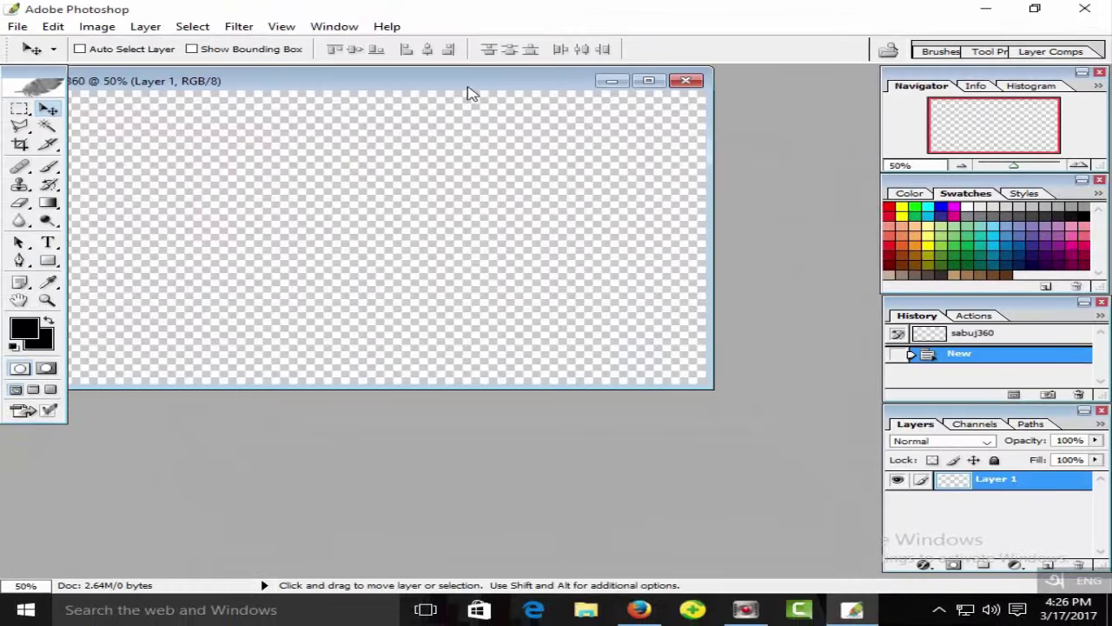
{"action": "left_click_drag", "start_coordinate": [468, 87], "coordinate": [571, 175]}
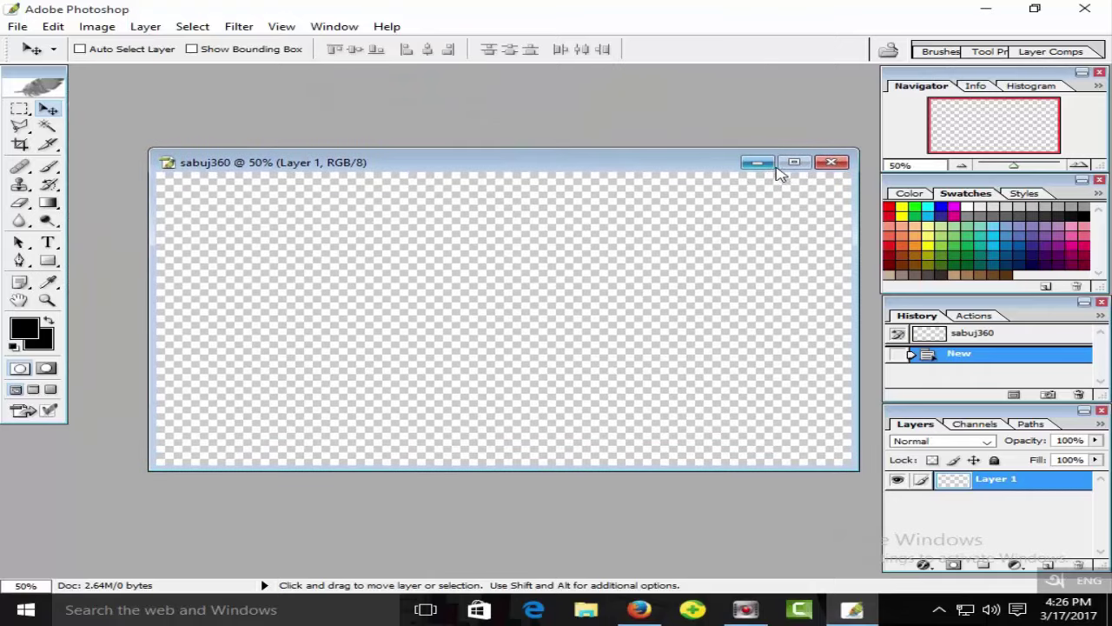
{"action": "scroll", "coordinate": [609, 285], "scroll_direction": "down", "scroll_amount": 3}
{"action": "scroll", "coordinate": [596, 290], "scroll_direction": "up", "scroll_amount": 1}
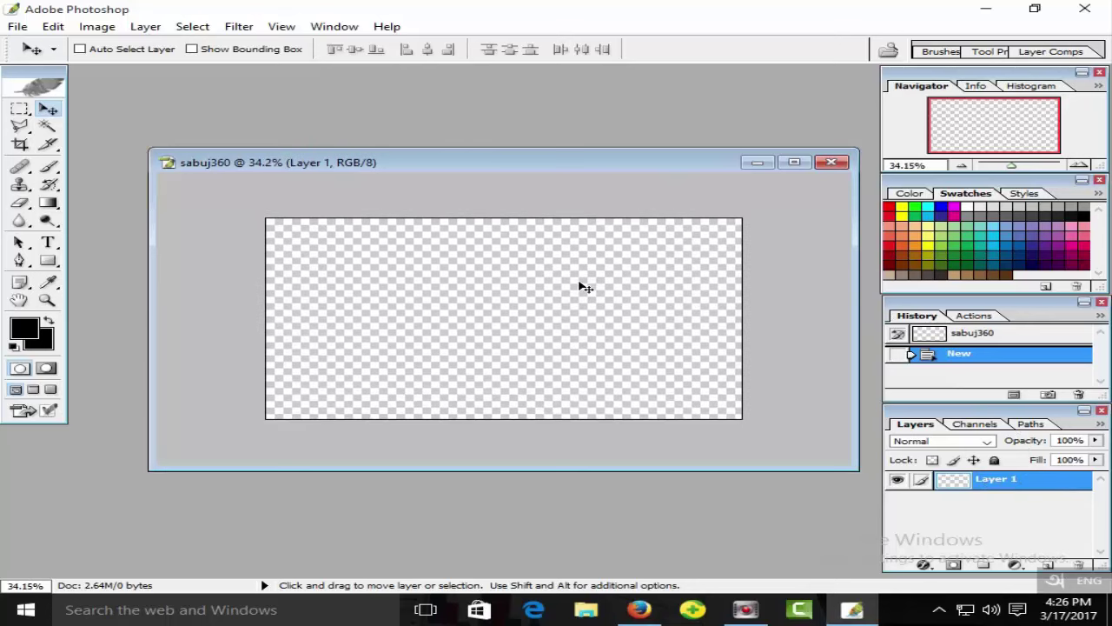
{"action": "scroll", "coordinate": [587, 287], "scroll_direction": "down", "scroll_amount": 2}
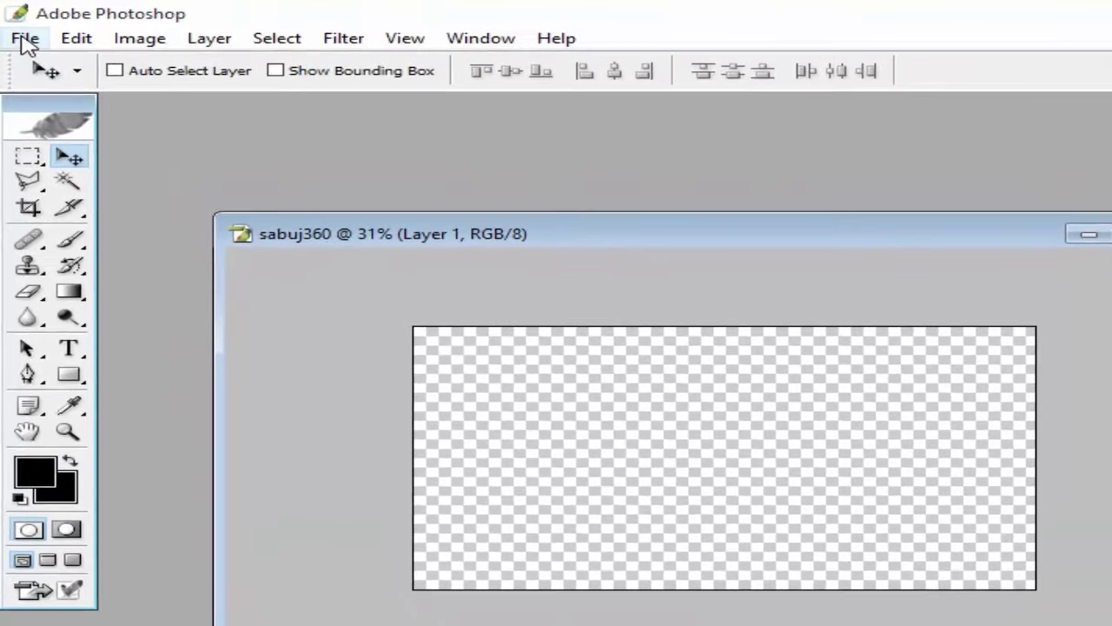
- Browse the Wallpaper folder in the Open dialog and select intro-1024
{"action": "left_click", "coordinate": [18, 27]}
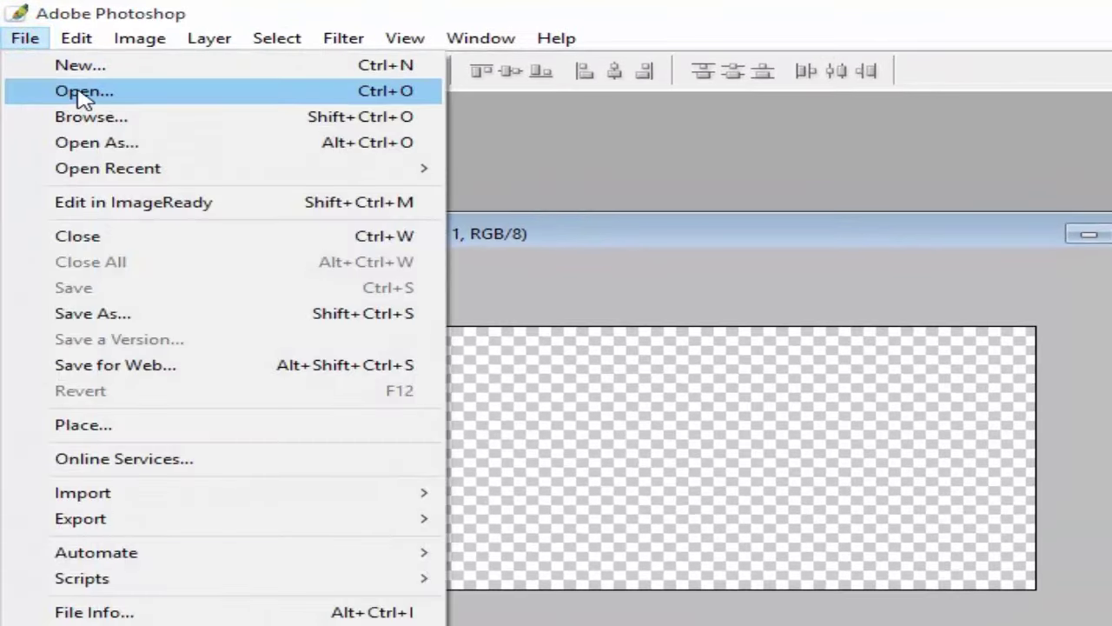
{"action": "left_click", "coordinate": [84, 91]}
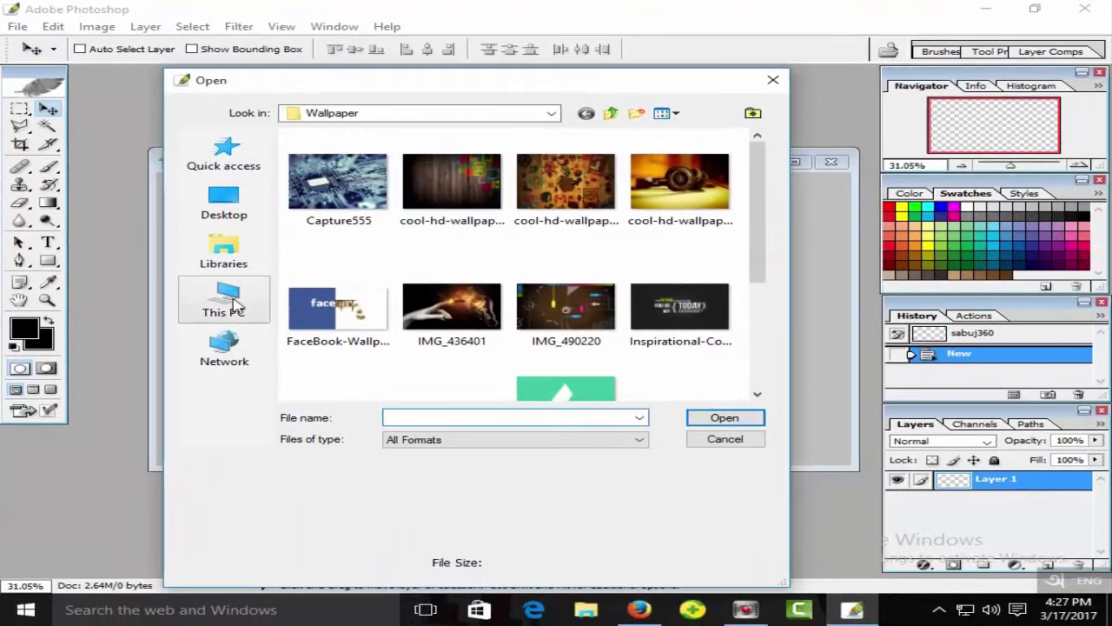
{"action": "scroll", "coordinate": [434, 244], "scroll_direction": "down", "scroll_amount": 3}
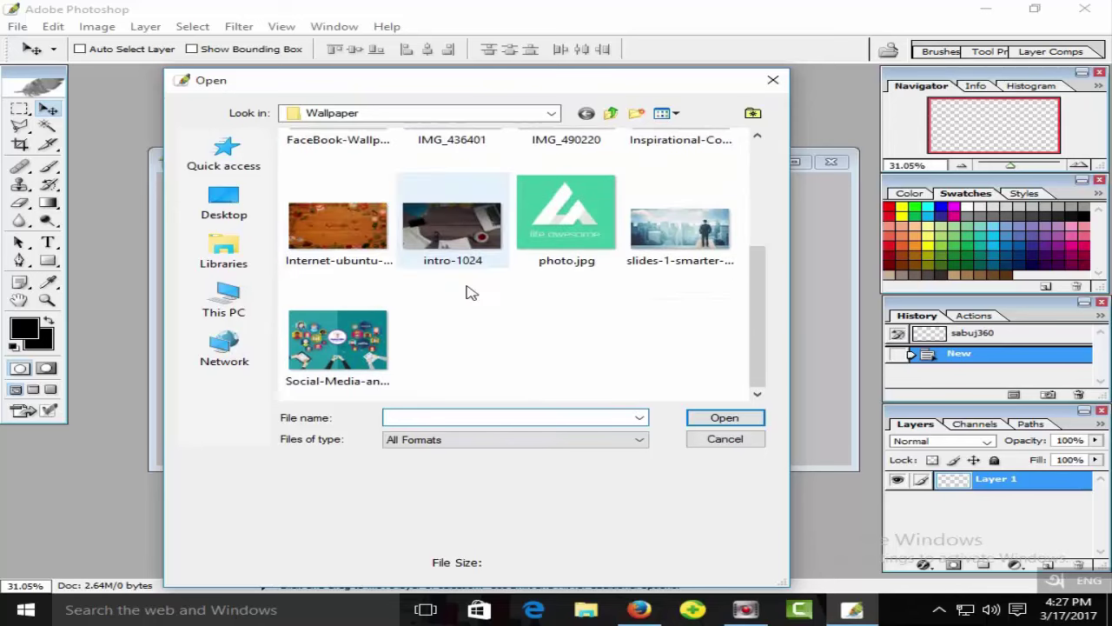
{"action": "left_click", "coordinate": [460, 233]}
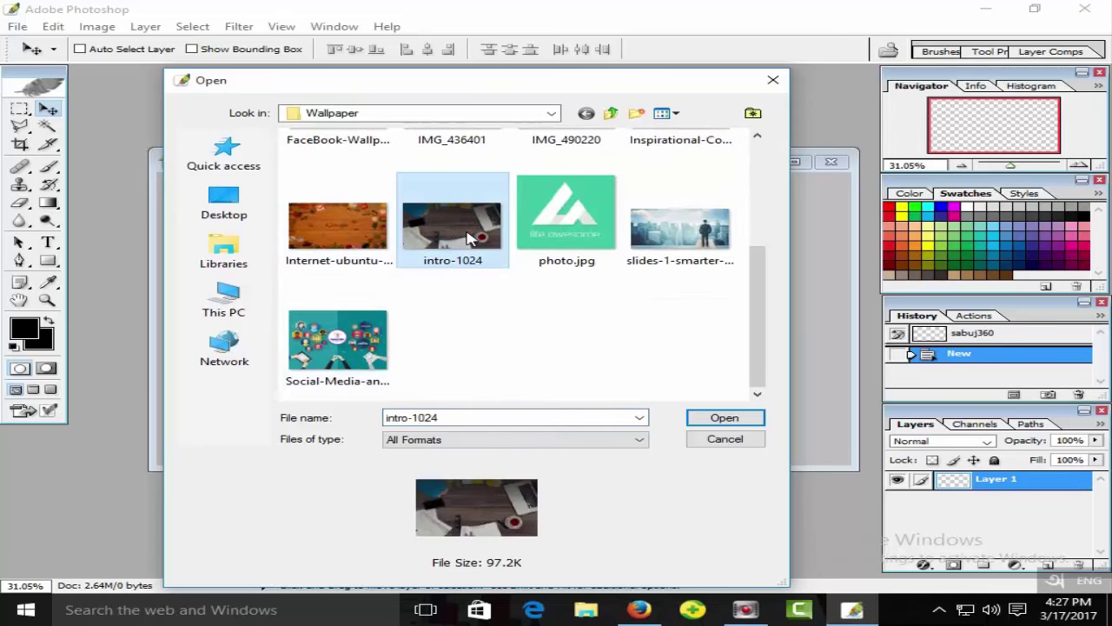
- Open intro-1024, then maximize, restore and reposition its document window
{"action": "left_click", "coordinate": [724, 418]}
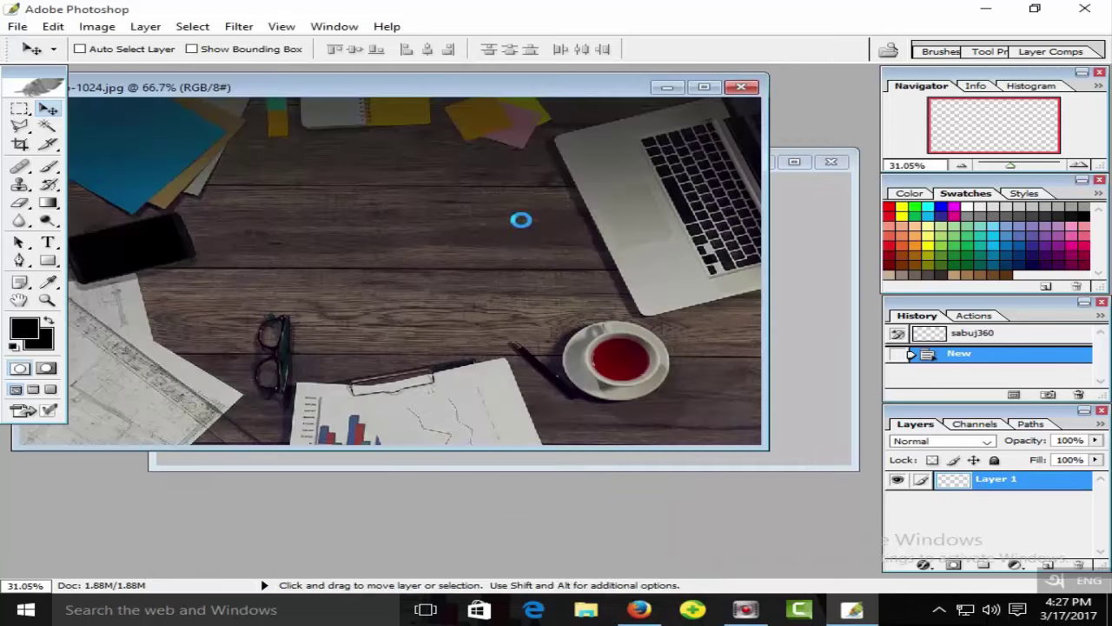
{"action": "left_click_drag", "start_coordinate": [356, 99], "coordinate": [461, 144]}
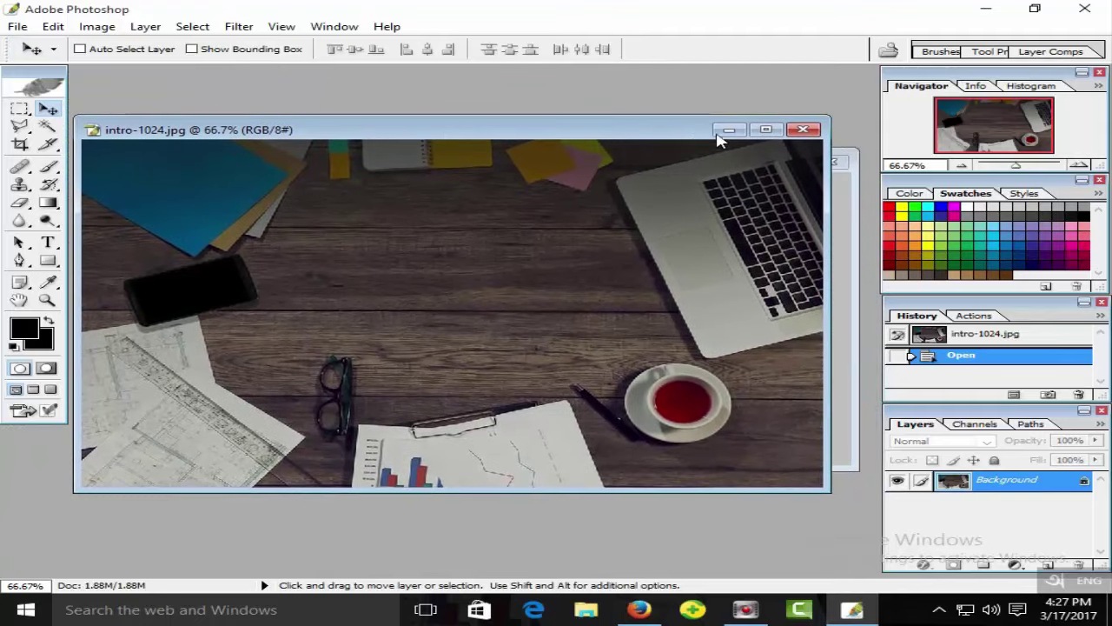
{"action": "left_click", "coordinate": [763, 134]}
{"action": "scroll", "coordinate": [534, 252], "scroll_direction": "down", "scroll_amount": 1}
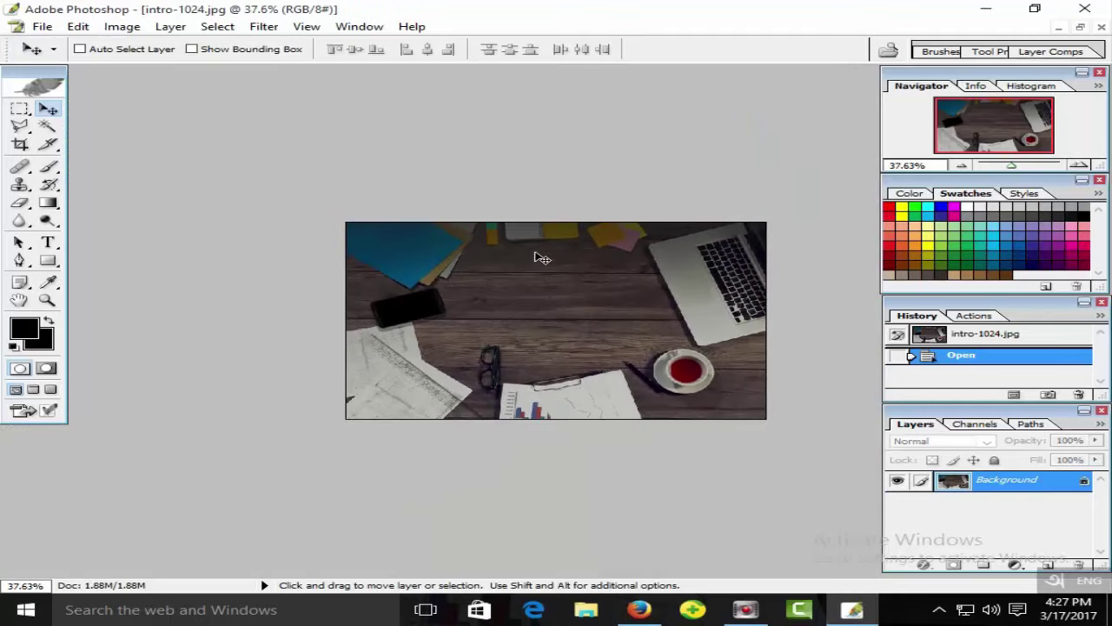
{"action": "scroll", "coordinate": [534, 252], "scroll_direction": "up", "scroll_amount": 1}
{"action": "left_click", "coordinate": [1080, 26]}
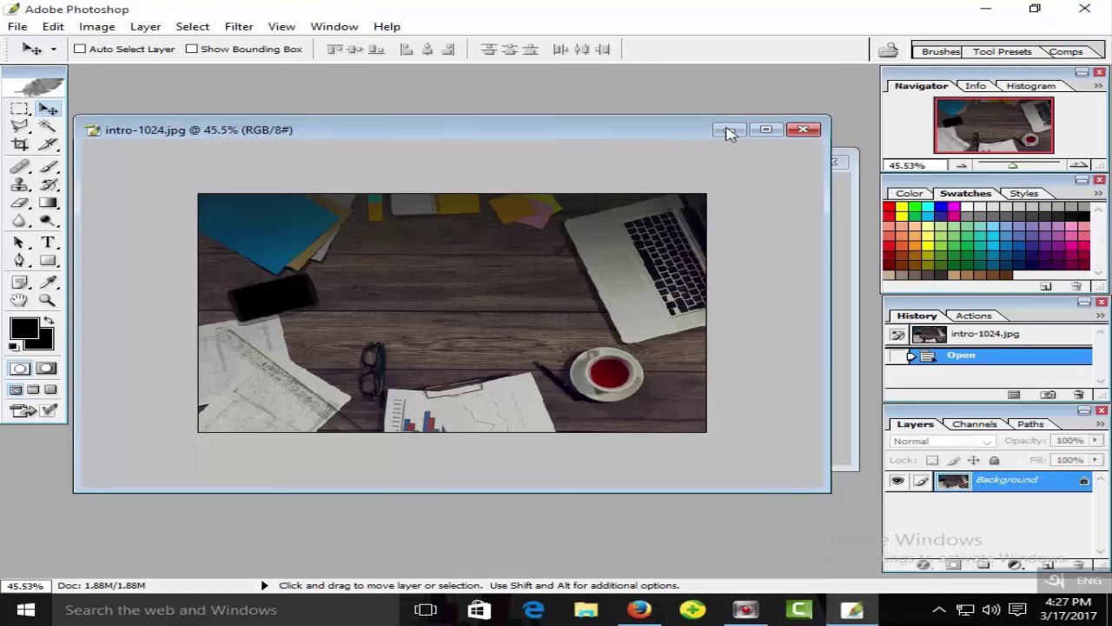
{"action": "left_click", "coordinate": [767, 130]}
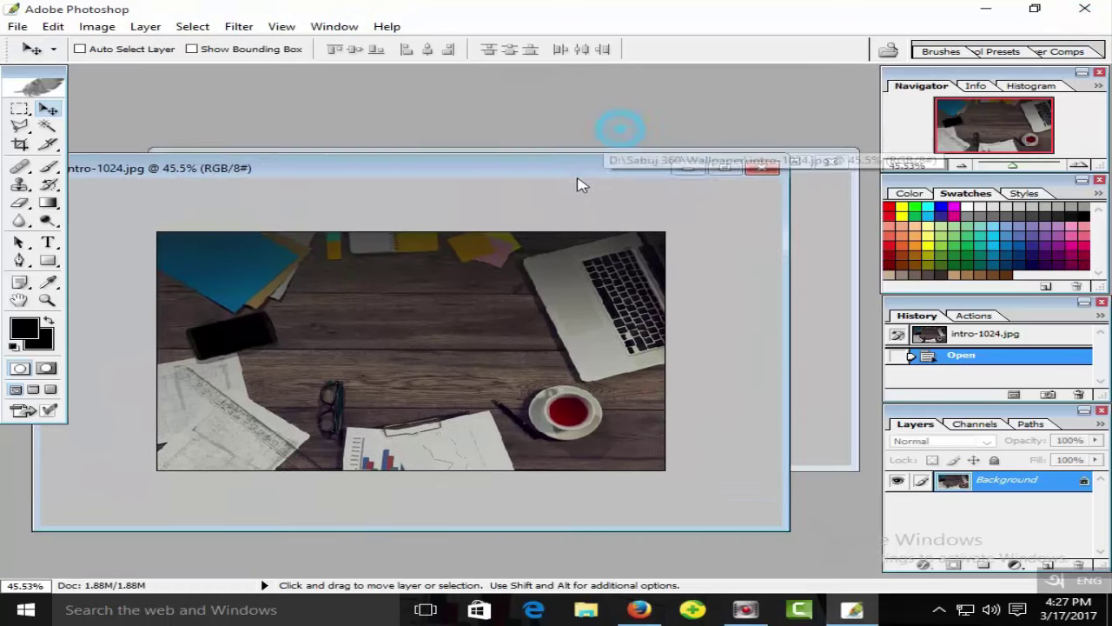
{"action": "mouse_move", "coordinate": [583, 182]}
{"action": "left_mouse_down"}
{"action": "mouse_move", "coordinate": [597, 166]}
{"action": "mouse_move", "coordinate": [621, 301]}
{"action": "mouse_move", "coordinate": [641, 154]}
{"action": "mouse_move", "coordinate": [477, 275]}
{"action": "left_mouse_up"}
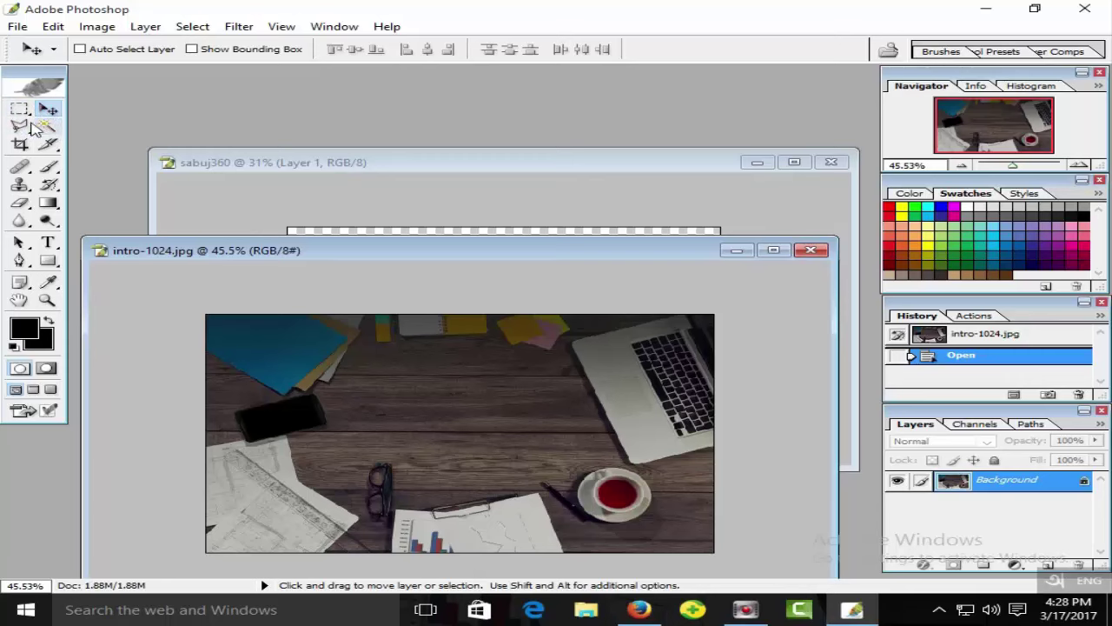
- Rearrange both document windows so intro-1024.jpg sits in front of sabuj360
{"action": "left_click_drag", "start_coordinate": [497, 251], "coordinate": [480, 158]}
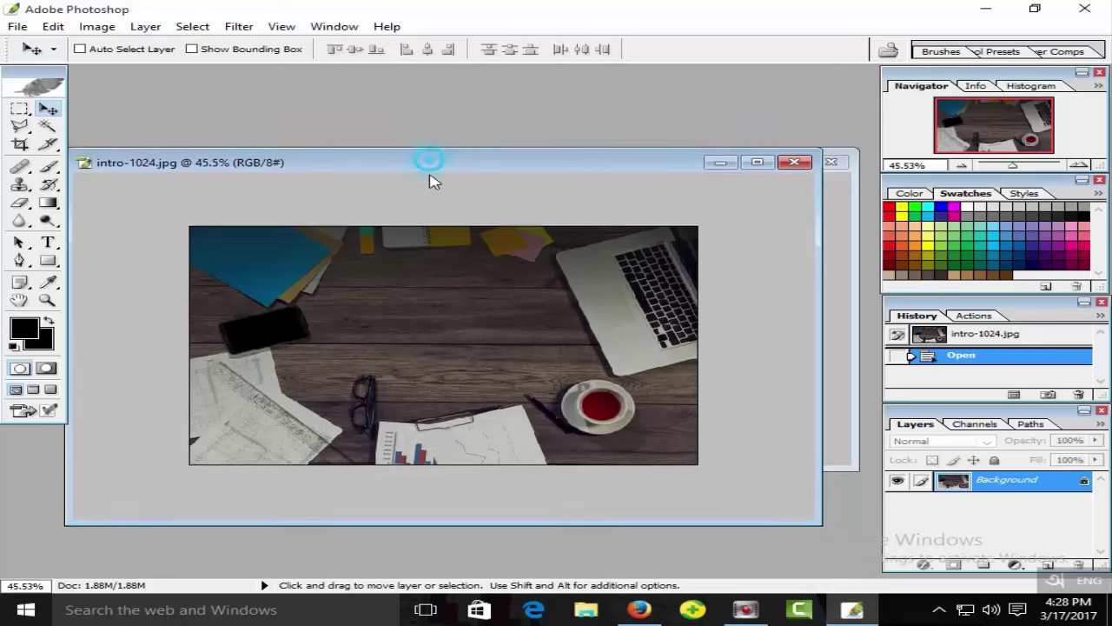
{"action": "left_click_drag", "start_coordinate": [427, 161], "coordinate": [474, 294]}
{"action": "left_click", "coordinate": [428, 168]}
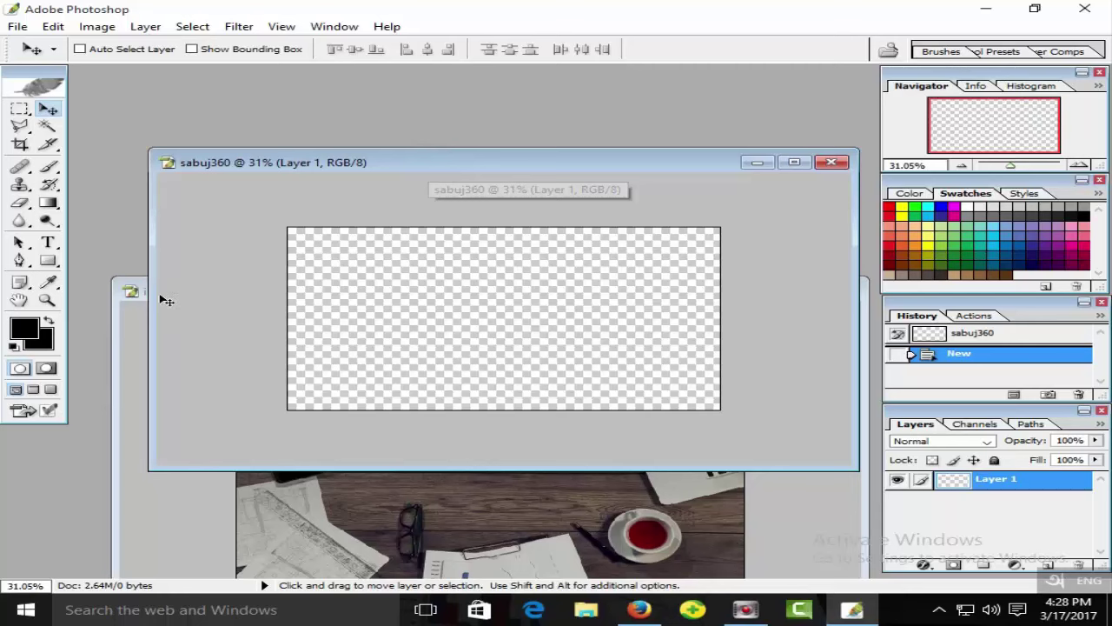
{"action": "left_click", "coordinate": [130, 291]}
{"action": "left_click_drag", "start_coordinate": [397, 296], "coordinate": [439, 172]}
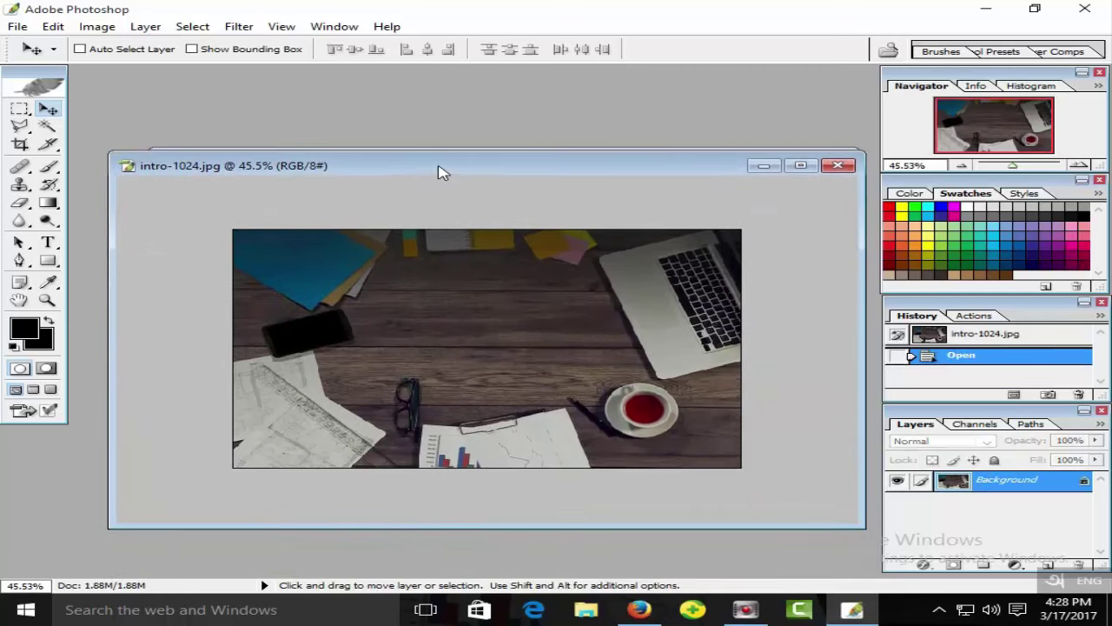
{"action": "left_click", "coordinate": [17, 26]}
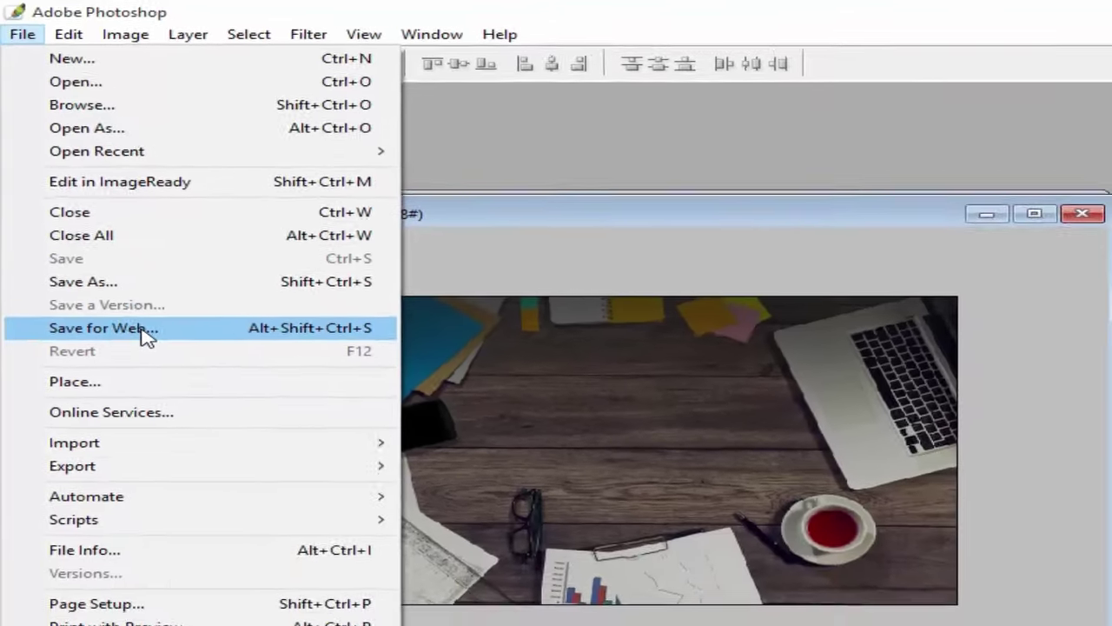
- In Save for Web, export as JPEG at Maximum quality 100 and proceed to save
{"action": "left_click", "coordinate": [205, 396]}
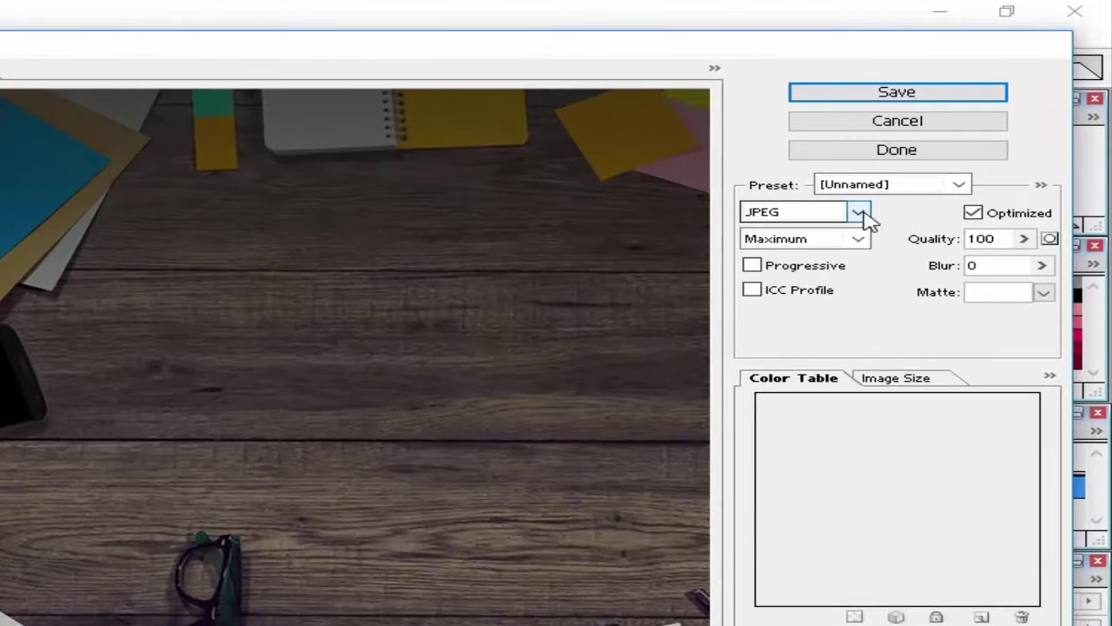
{"action": "left_click", "coordinate": [859, 214]}
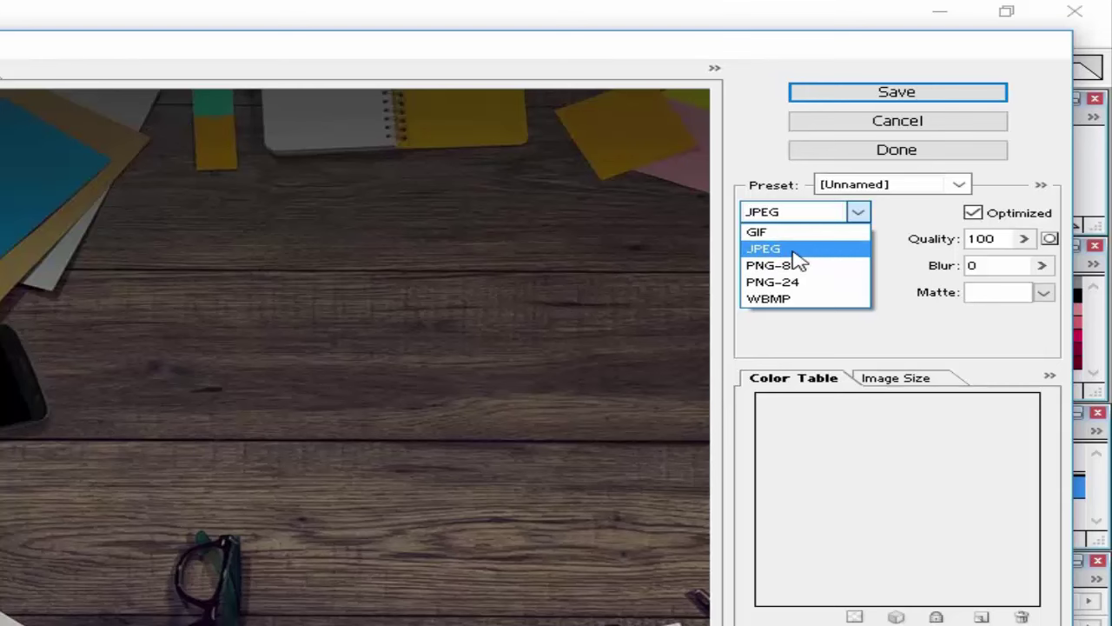
{"action": "left_click", "coordinate": [795, 249]}
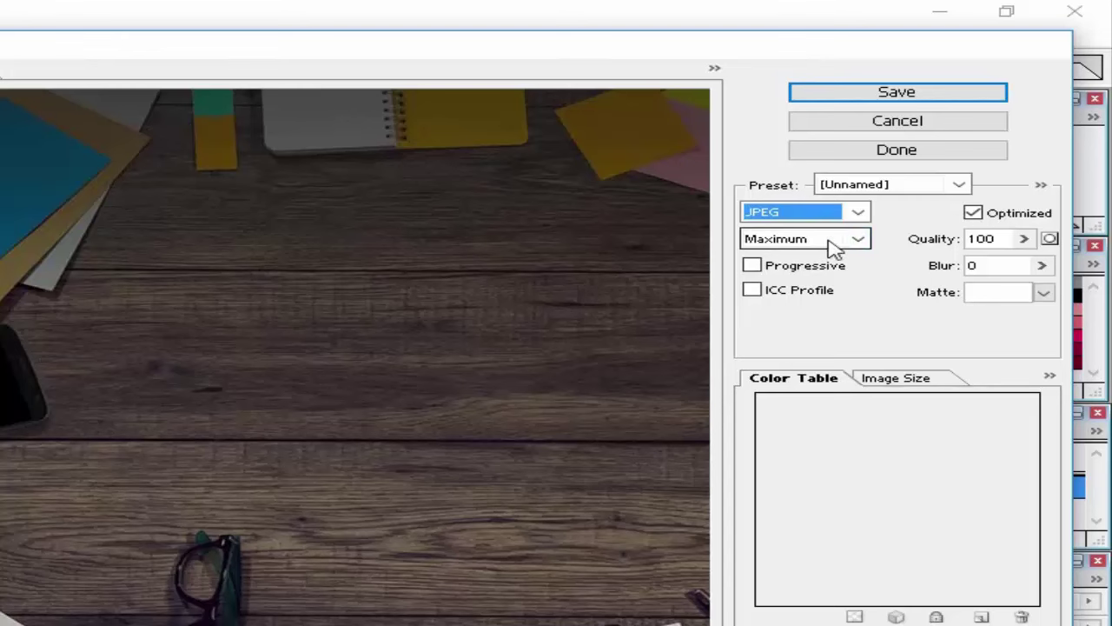
{"action": "left_click", "coordinate": [858, 240]}
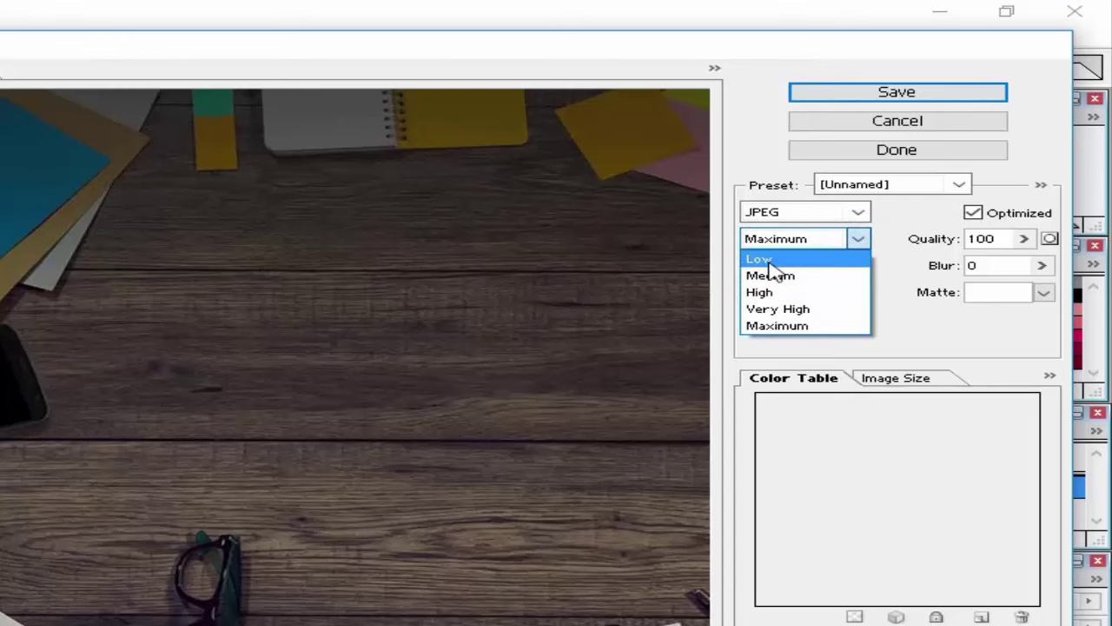
{"action": "left_click", "coordinate": [806, 330]}
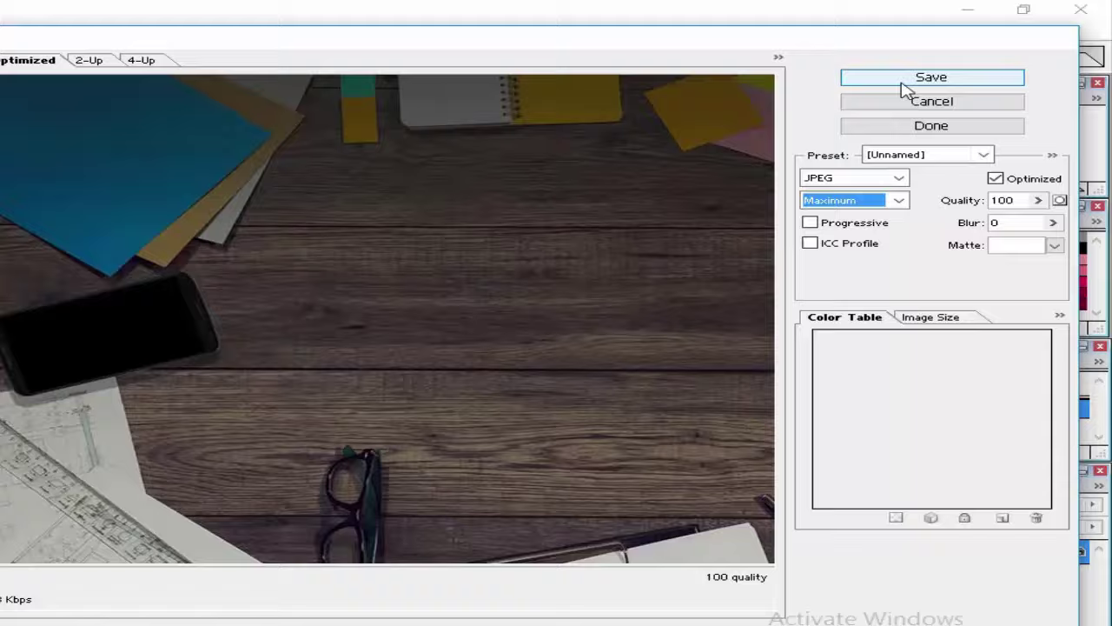
{"action": "left_click", "coordinate": [904, 93]}
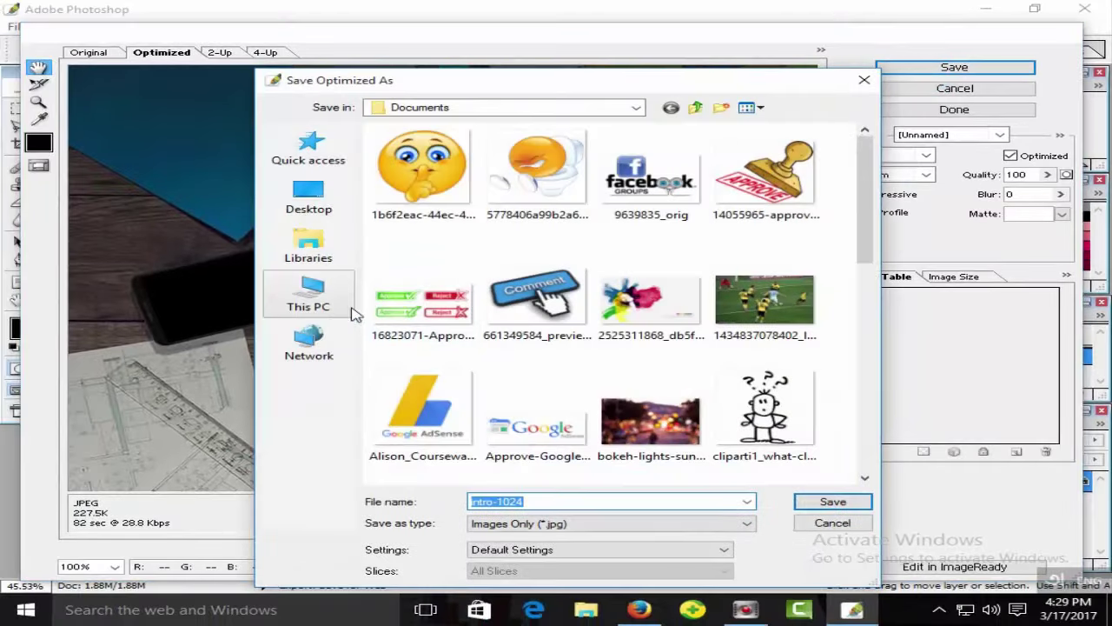
{"action": "left_click", "coordinate": [310, 300]}
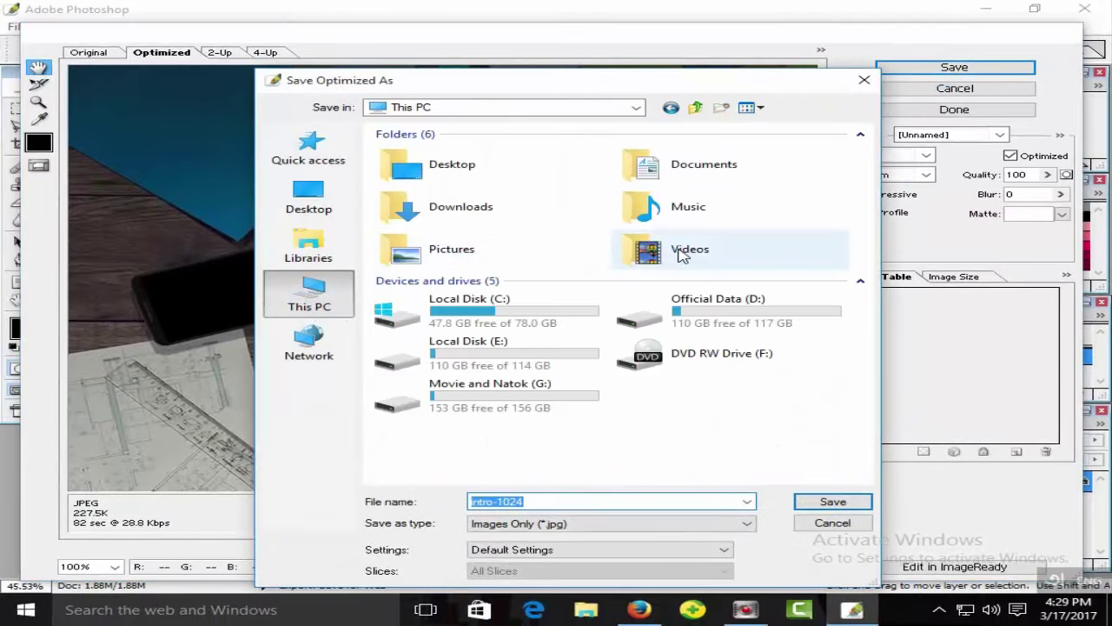
- Save the optimized intro-1024 JPEG into the Videos folder with a trimmed file name
{"action": "double_click", "coordinate": [680, 250]}
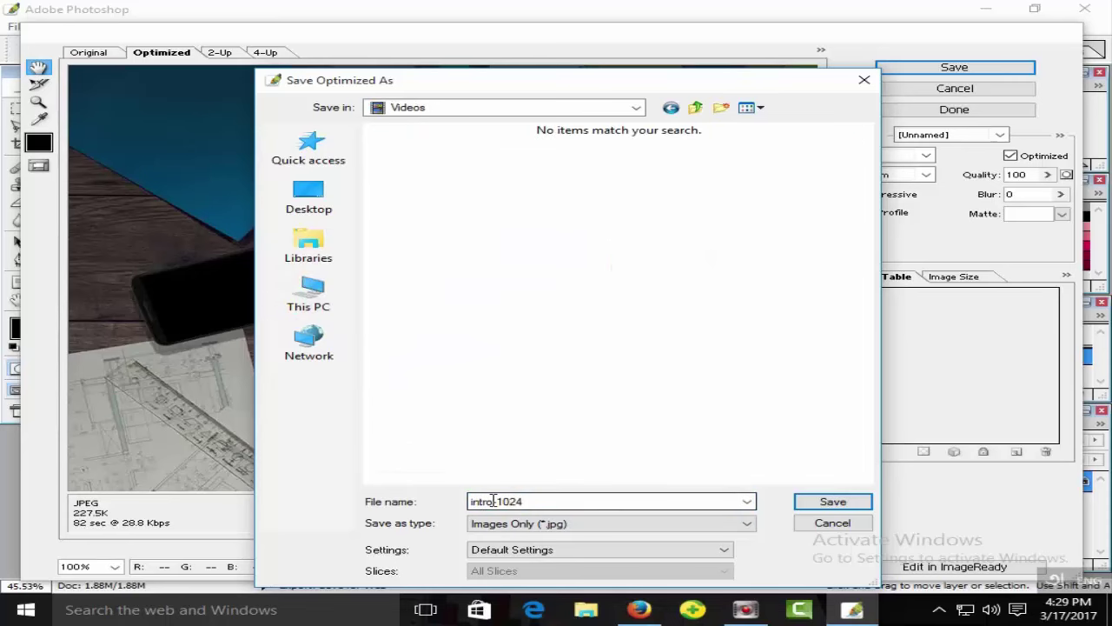
{"action": "key", "text": "BackSpace"}
{"action": "key", "text": "BackSpace"}
{"action": "left_click", "coordinate": [832, 503]}
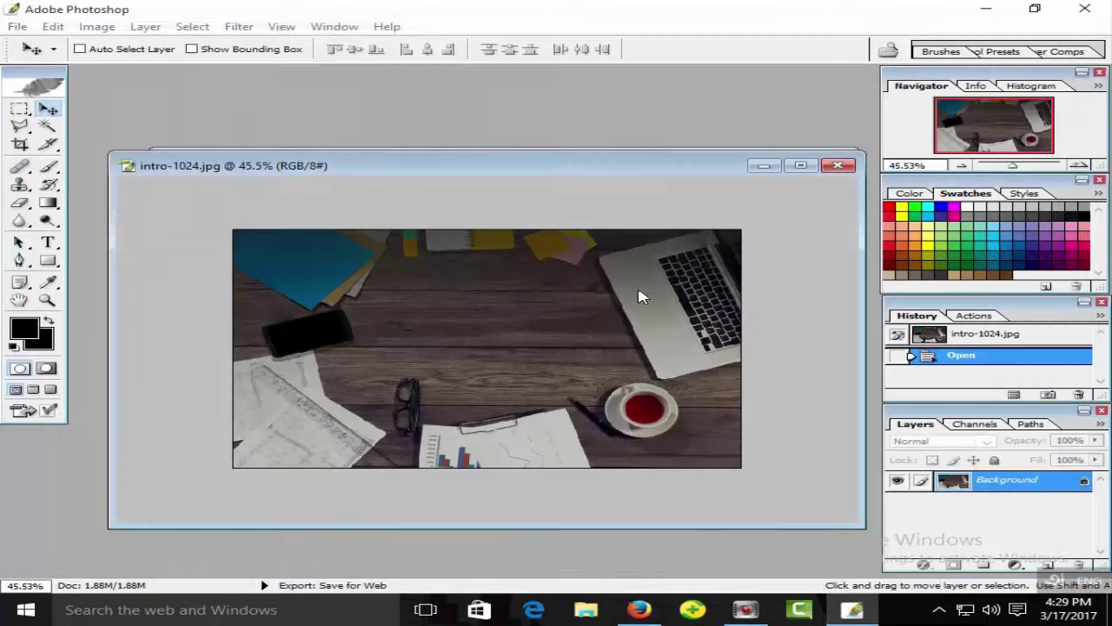
- Bring sabuj360 forward and arrange both document windows so each stays visible
{"action": "left_click", "coordinate": [422, 162]}
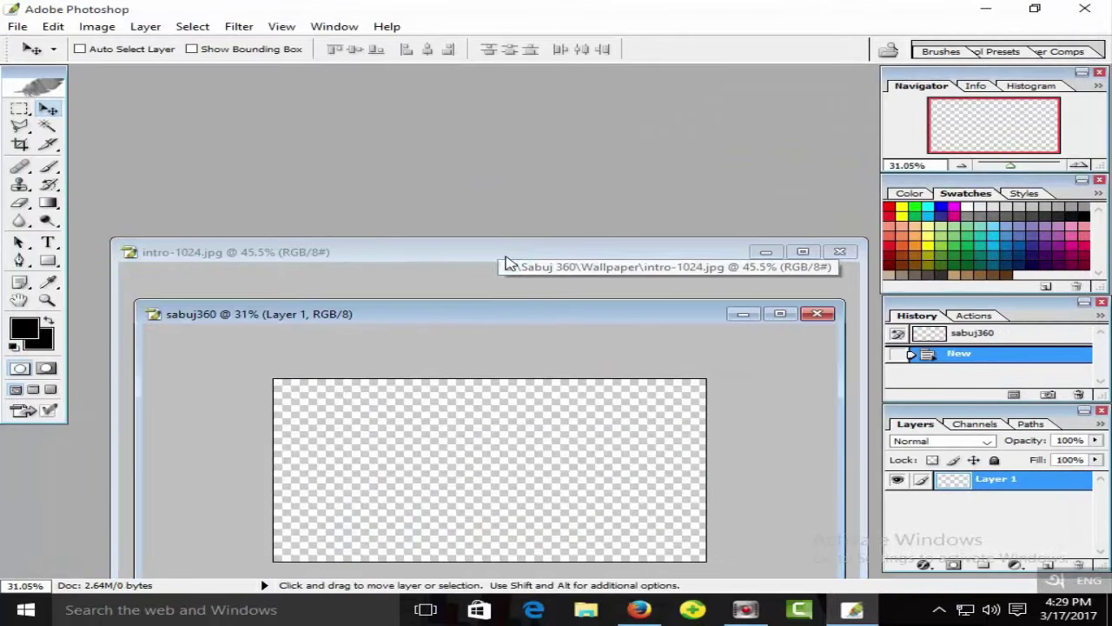
{"action": "left_click_drag", "start_coordinate": [497, 255], "coordinate": [501, 134]}
{"action": "left_click", "coordinate": [469, 520]}
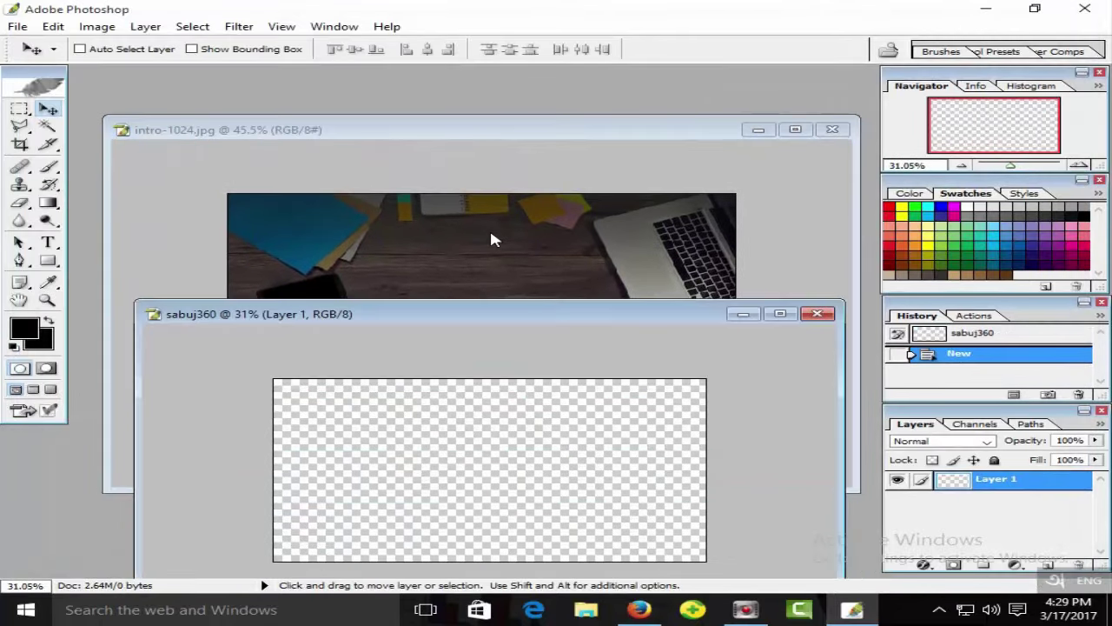
{"action": "left_click_drag", "start_coordinate": [541, 316], "coordinate": [559, 374]}
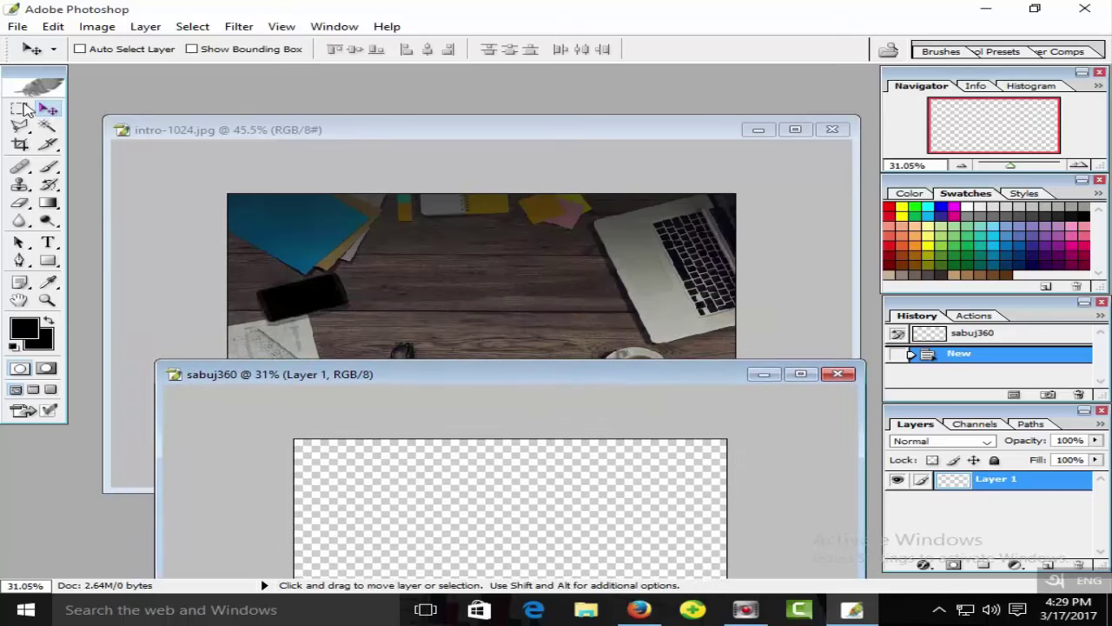